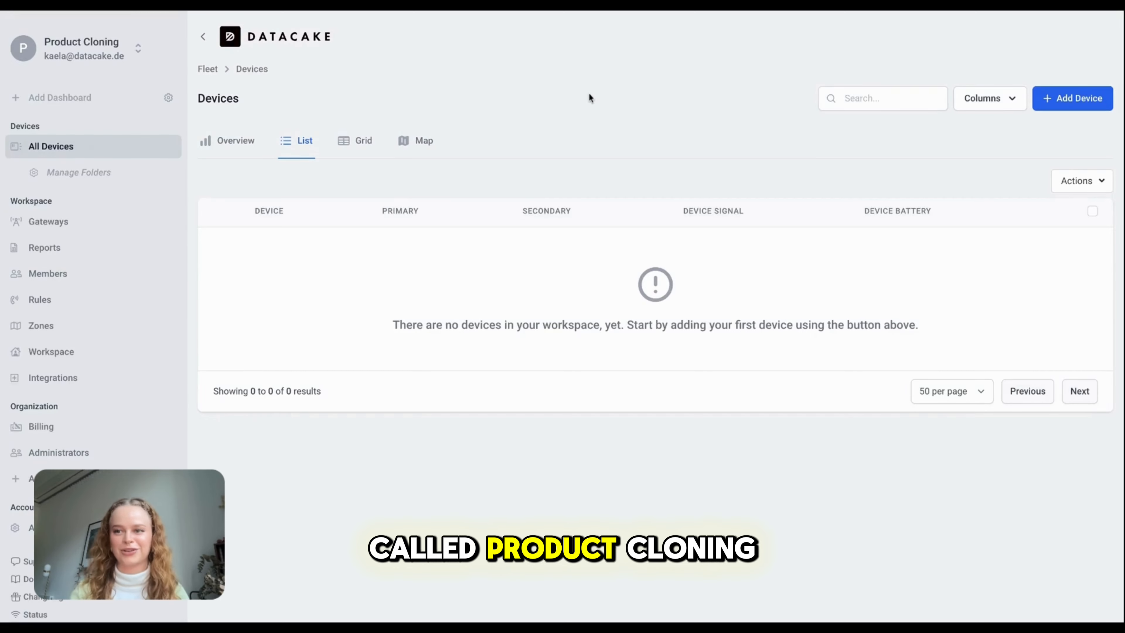
Begin adding a device to the empty Product Cloning workspace's Devices list
left_click(1075, 98)
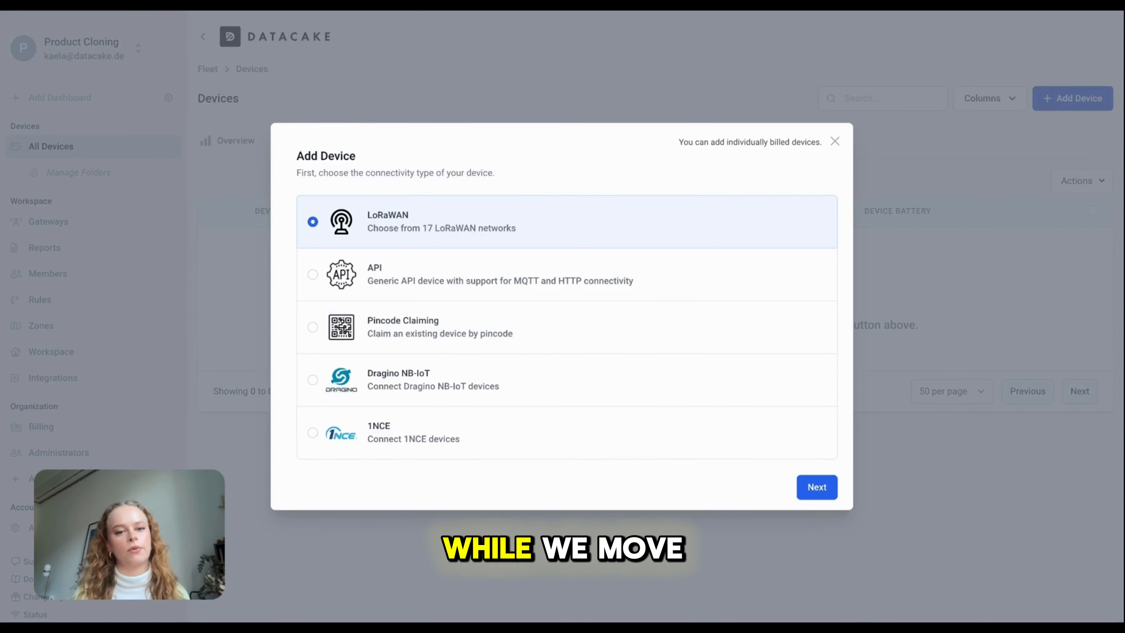
Continue with LoRaWAN, find no existing products in the workspace, and leave the wizard for the workspace list
left_click(817, 487)
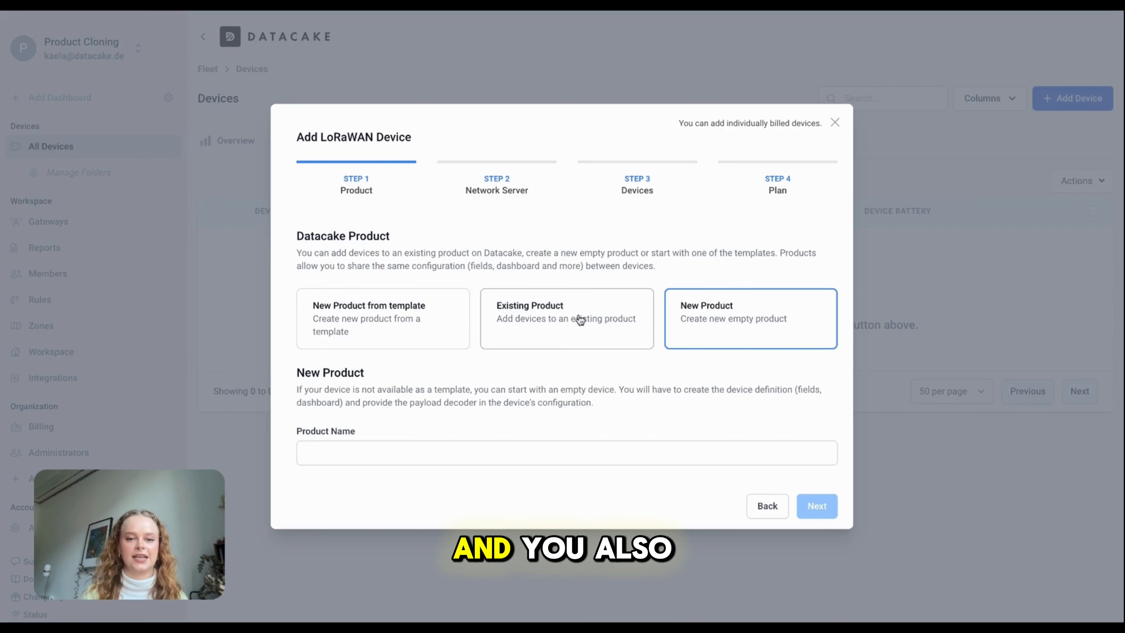
left_click(586, 299)
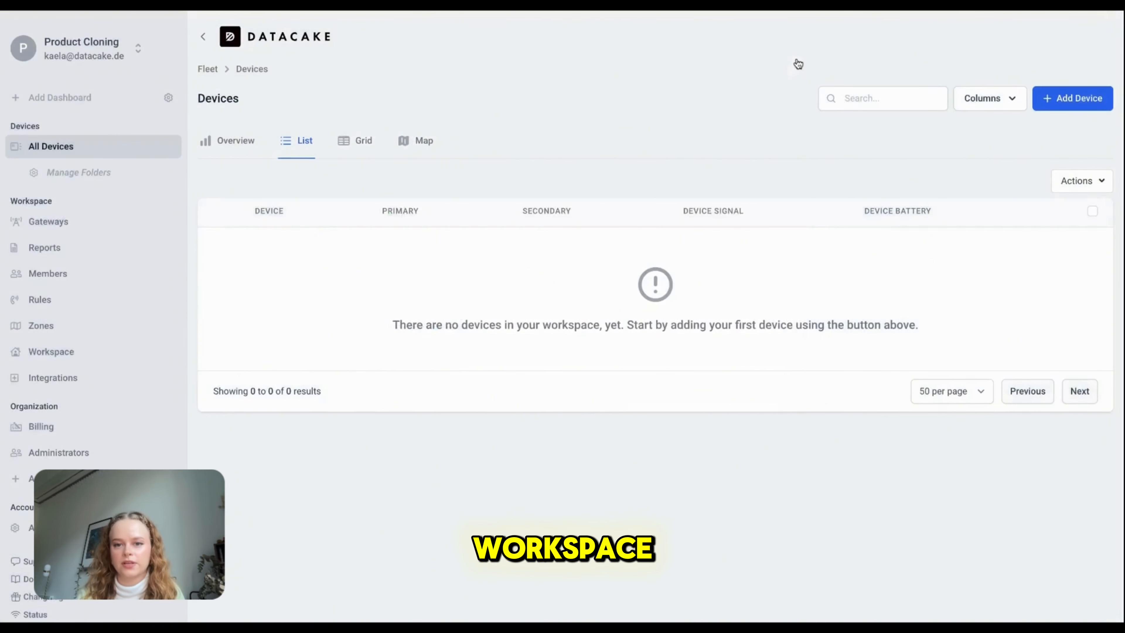
left_click(79, 60)
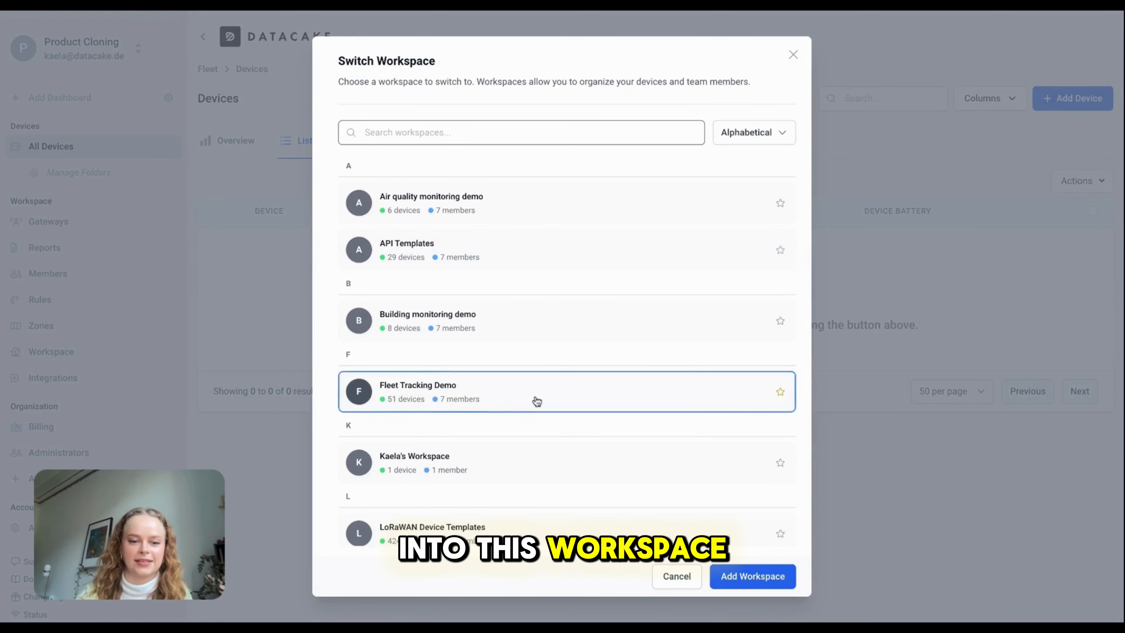
Switch to the Smart Farming Demo workspace and open the Dragino SE01 Soil Moisture sensor
scroll(535, 397, "down", 10)
scroll(466, 468, "down", 1)
scroll(466, 468, "up", 4)
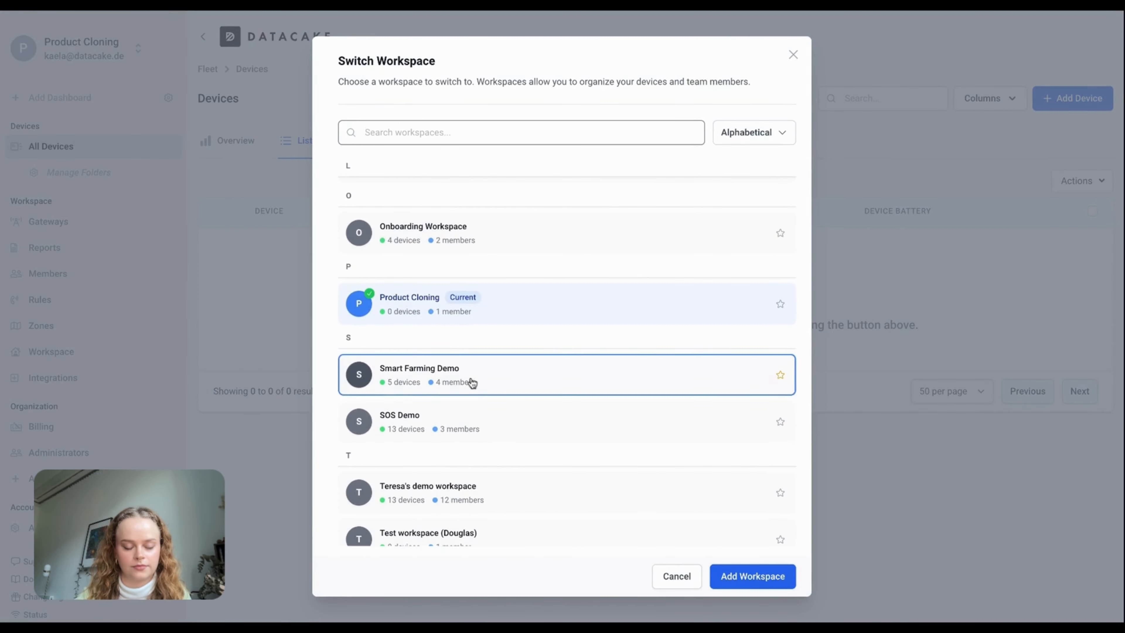
left_click(465, 384)
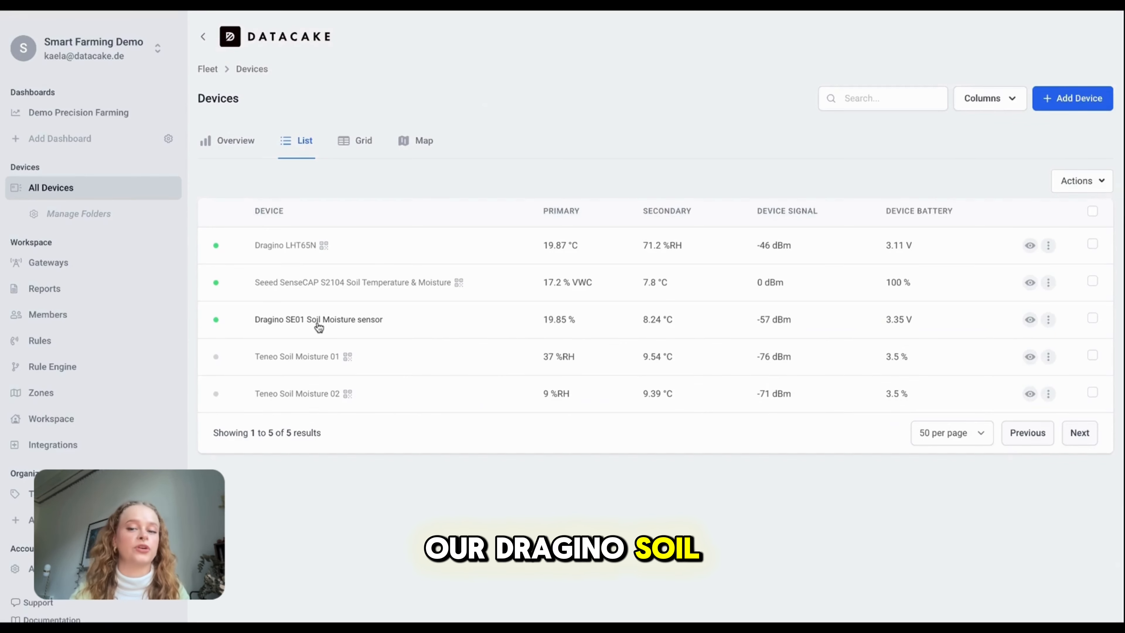
left_click(318, 325)
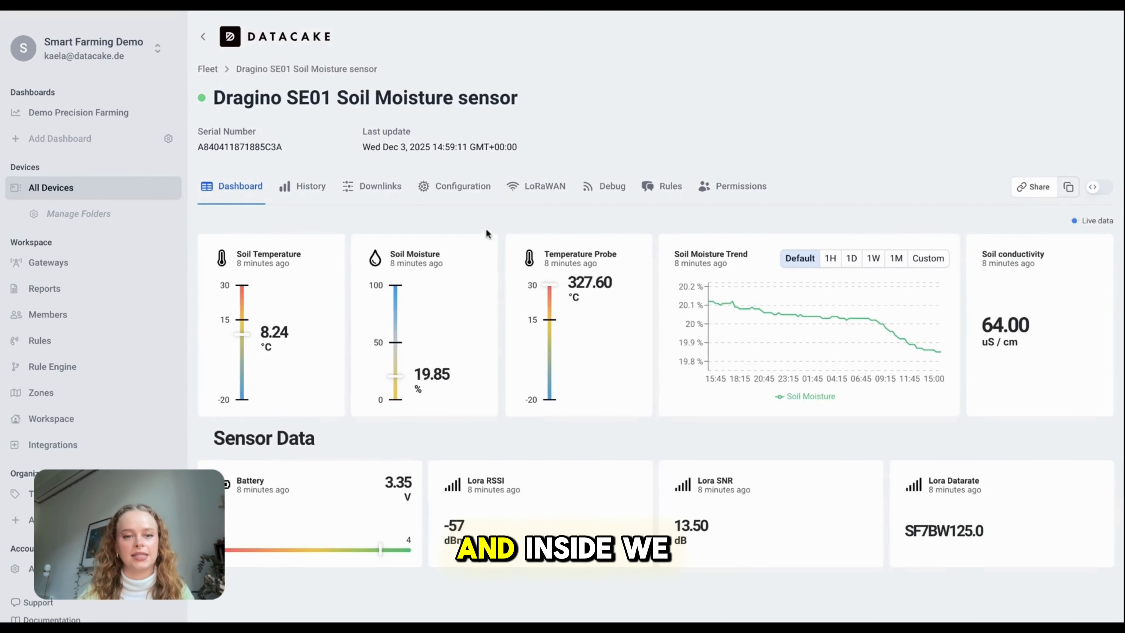
In the sensor's Product & Hardware configuration, scroll down and start Clone Product
left_click(472, 191)
left_click(313, 280)
scroll(576, 376, "down", 1)
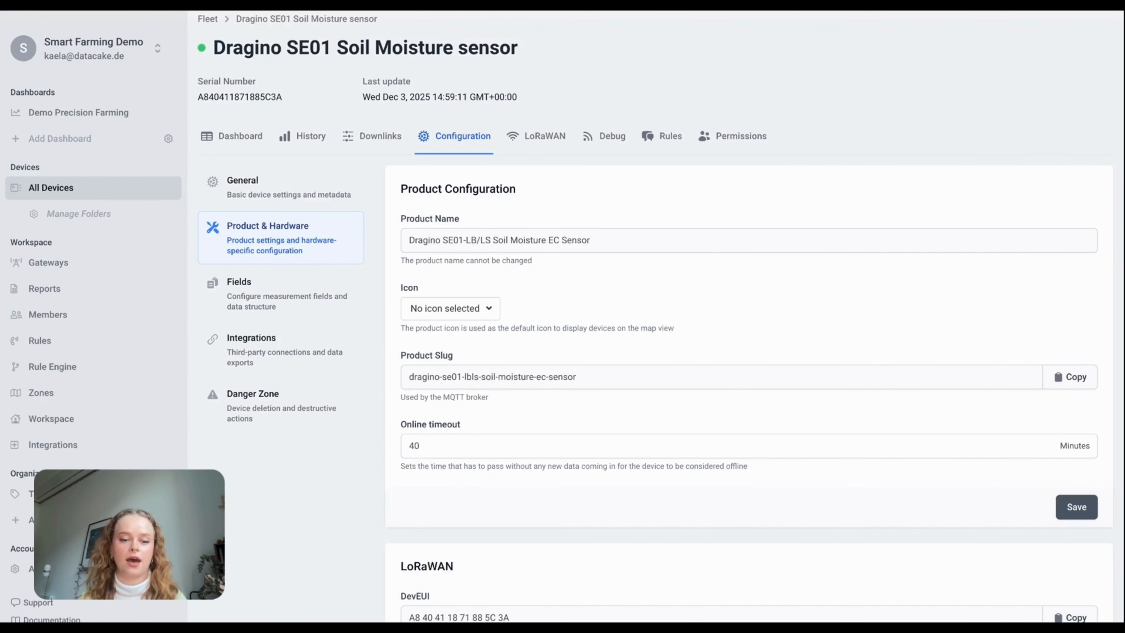
scroll(421, 263, "down", 3)
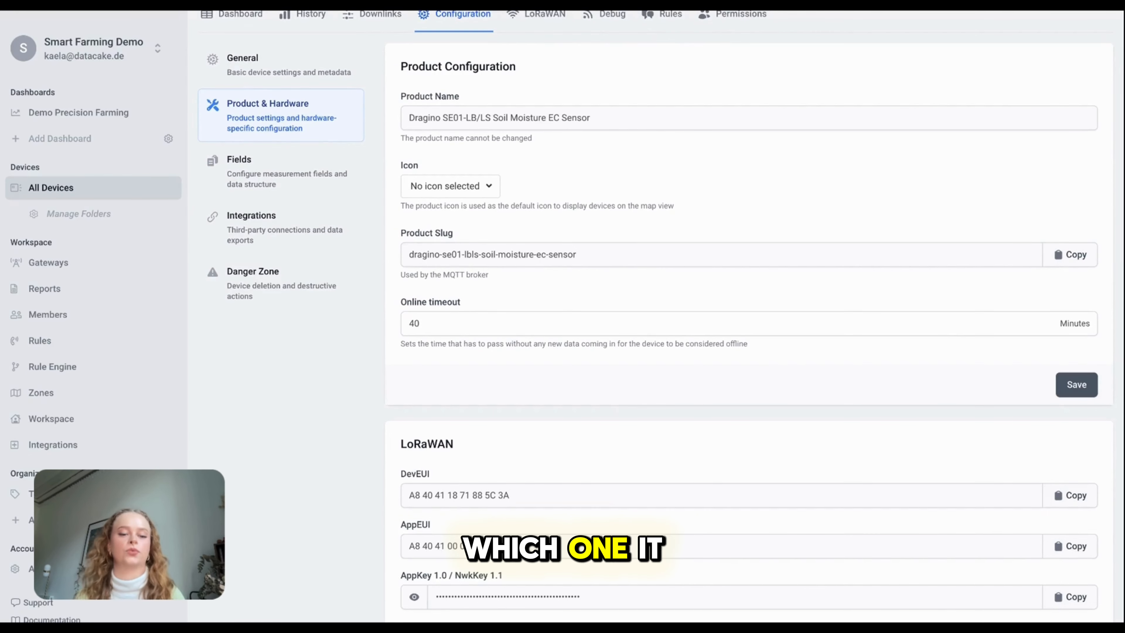
scroll(540, 264, "down", 2)
scroll(749, 316, "down", 1)
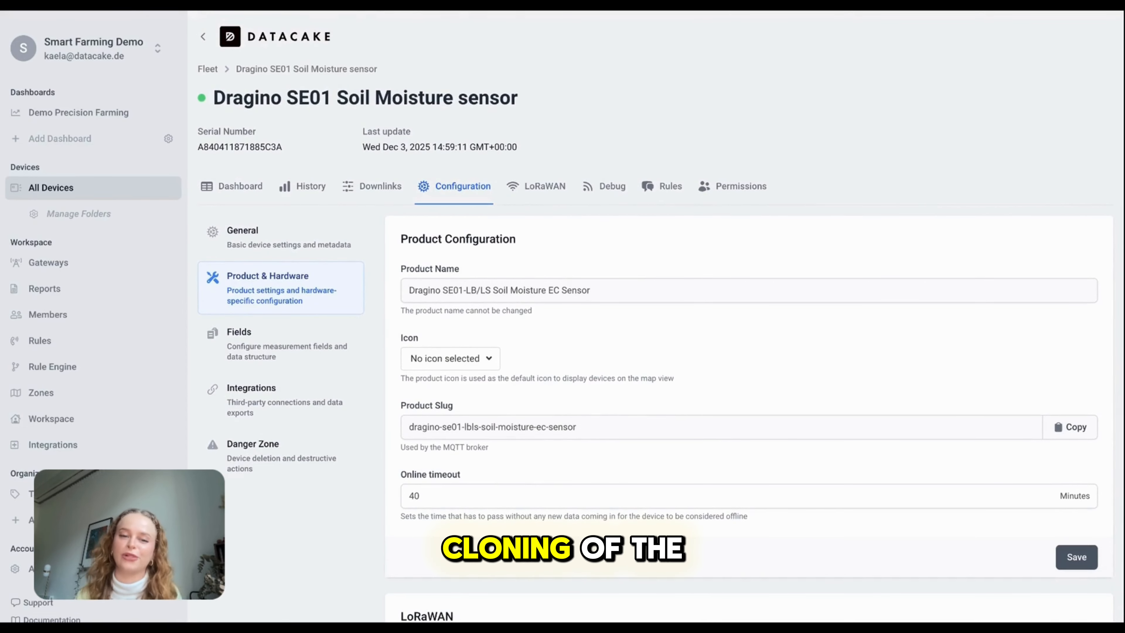
scroll(923, 160, "down", 2)
scroll(654, 316, "down", 15)
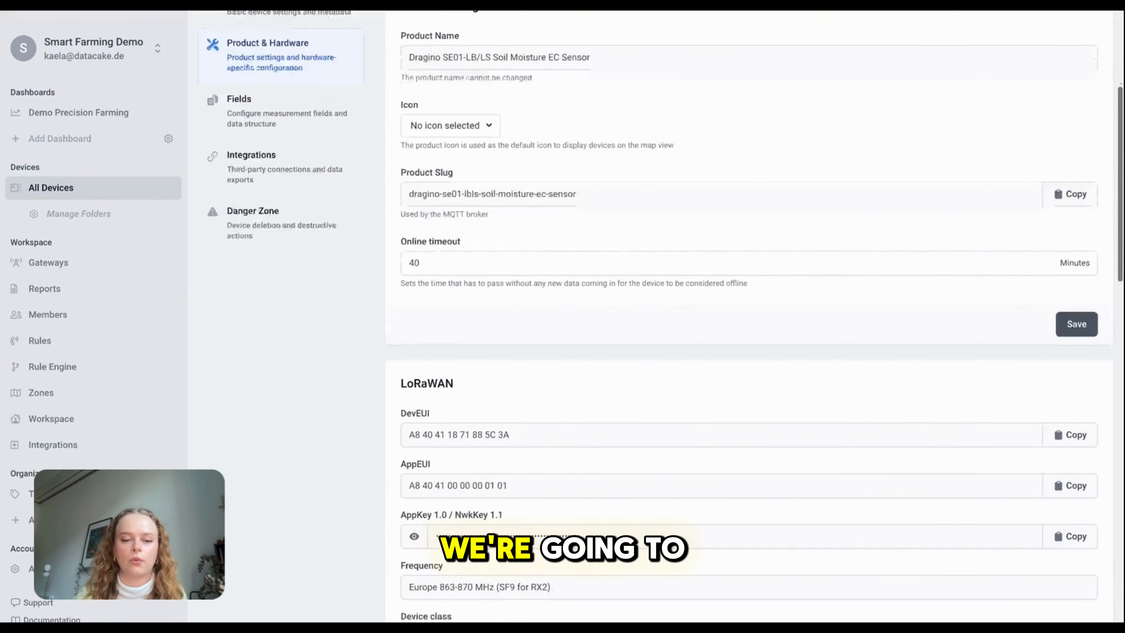
scroll(782, 523, "down", 10)
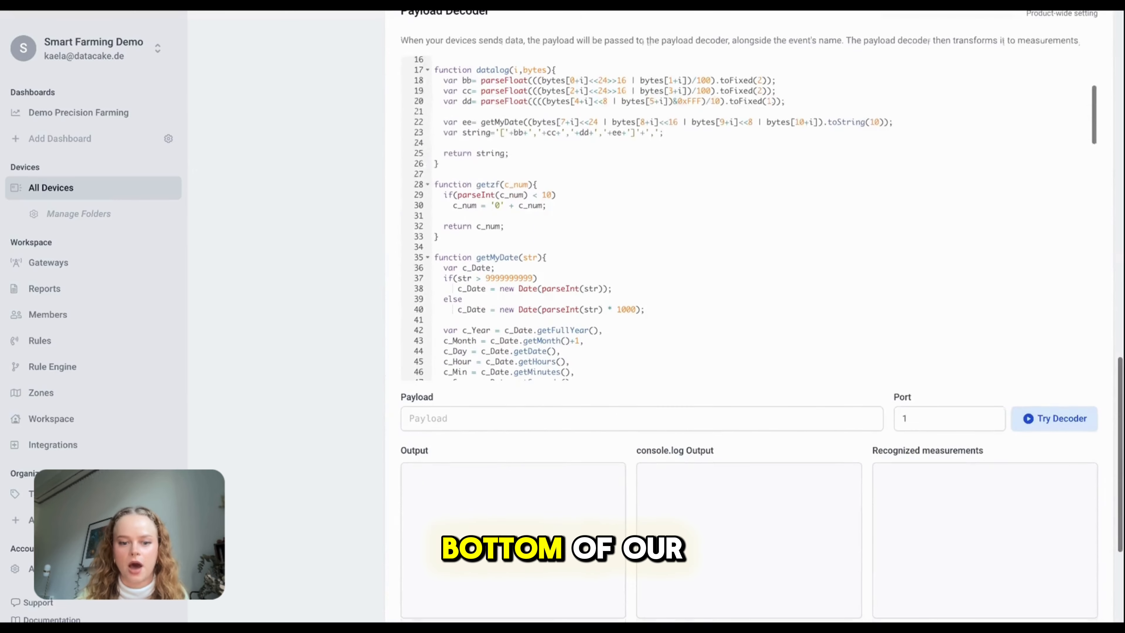
scroll(781, 523, "down", 2)
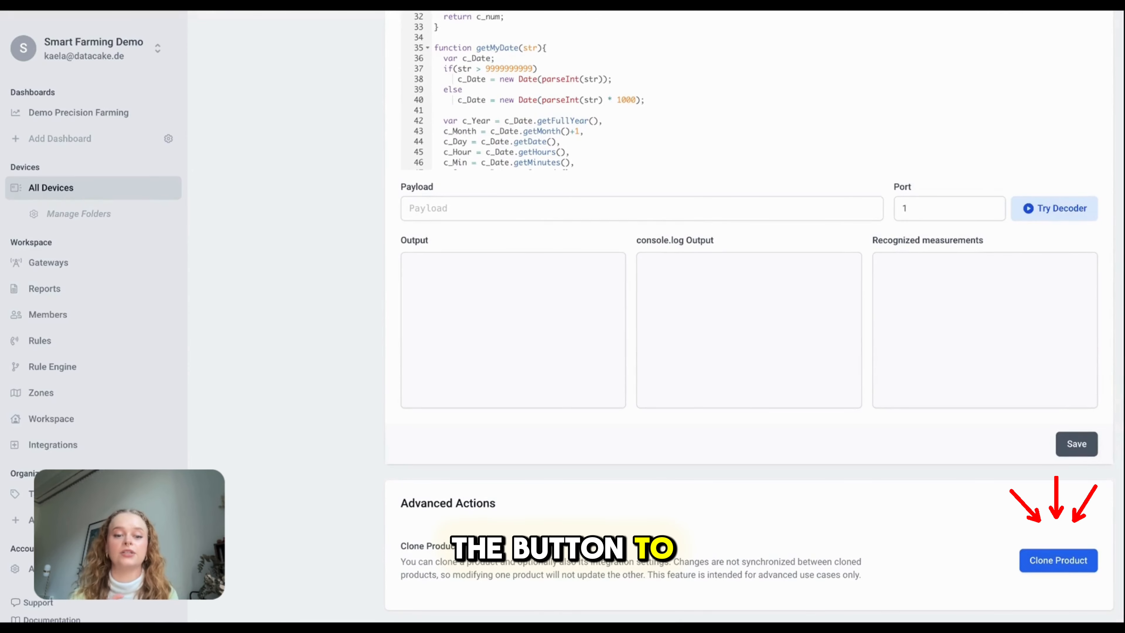
left_click(1046, 560)
Clone the product as 'Dragino Soil and Moisture Sensor - Product Cloning' into the Product Cloning workspace
left_click(540, 302)
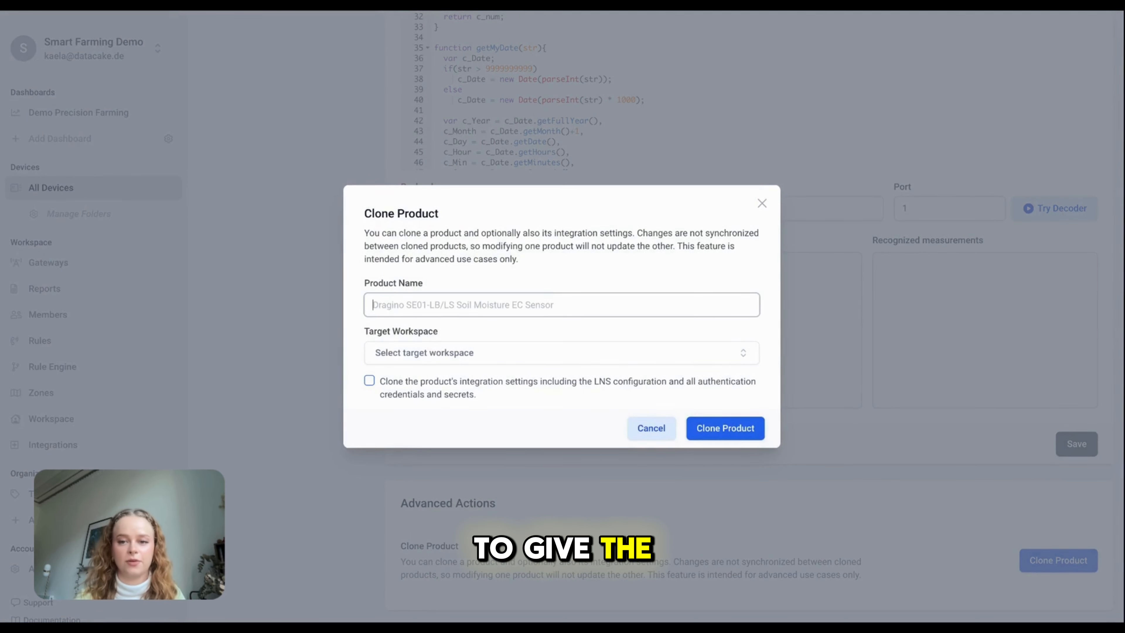
type("Dragino")
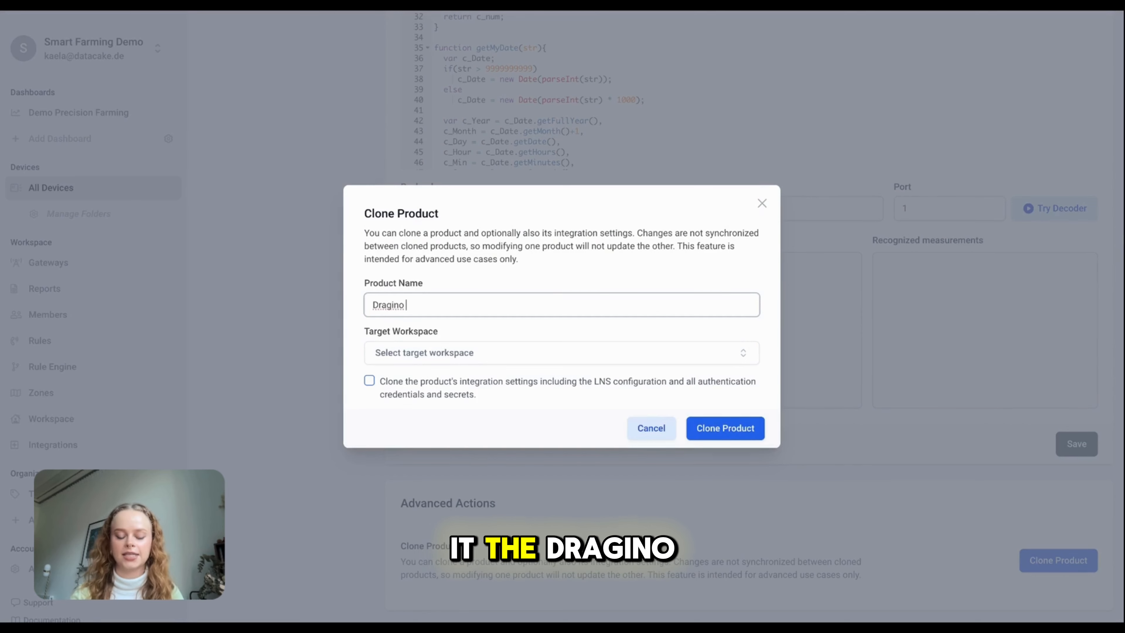
type(" Soi")
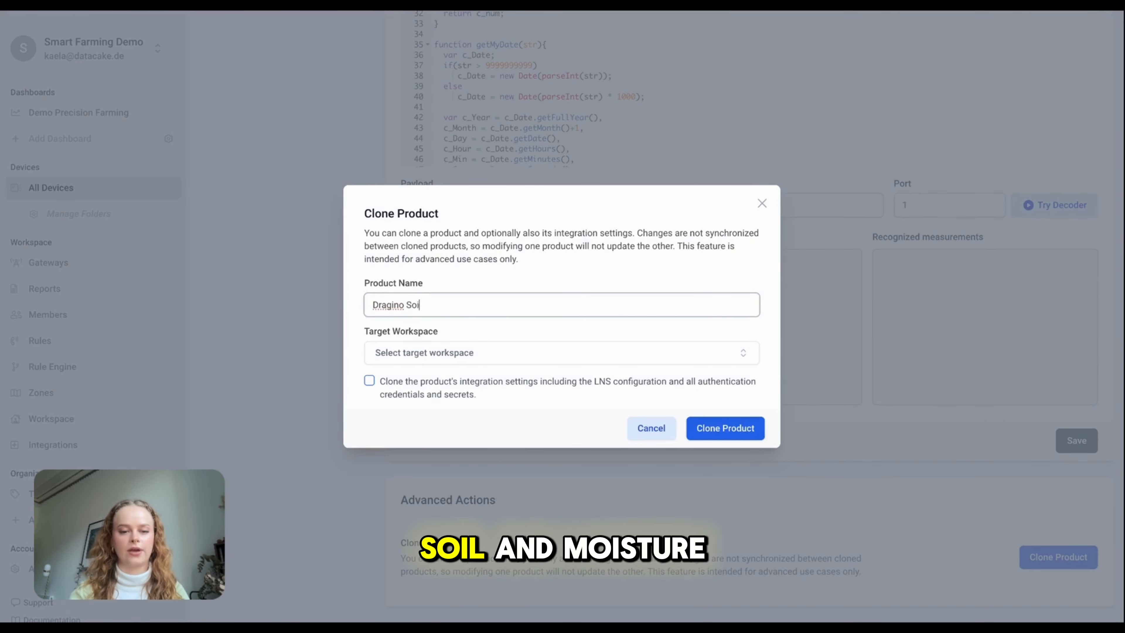
type("l and Moisture")
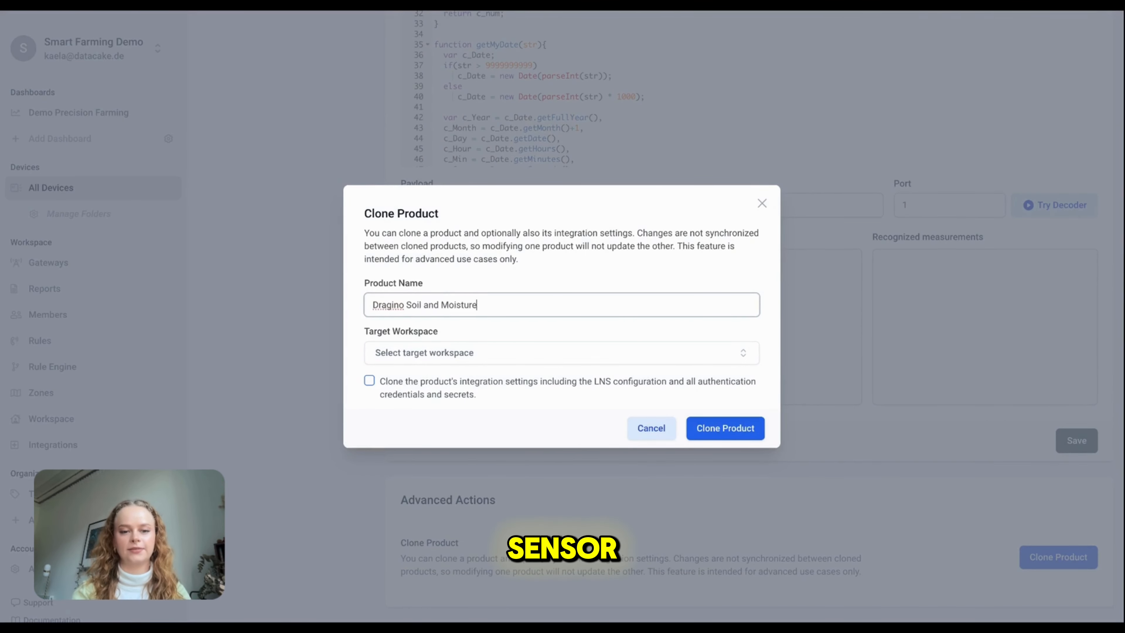
type(" Sensor ")
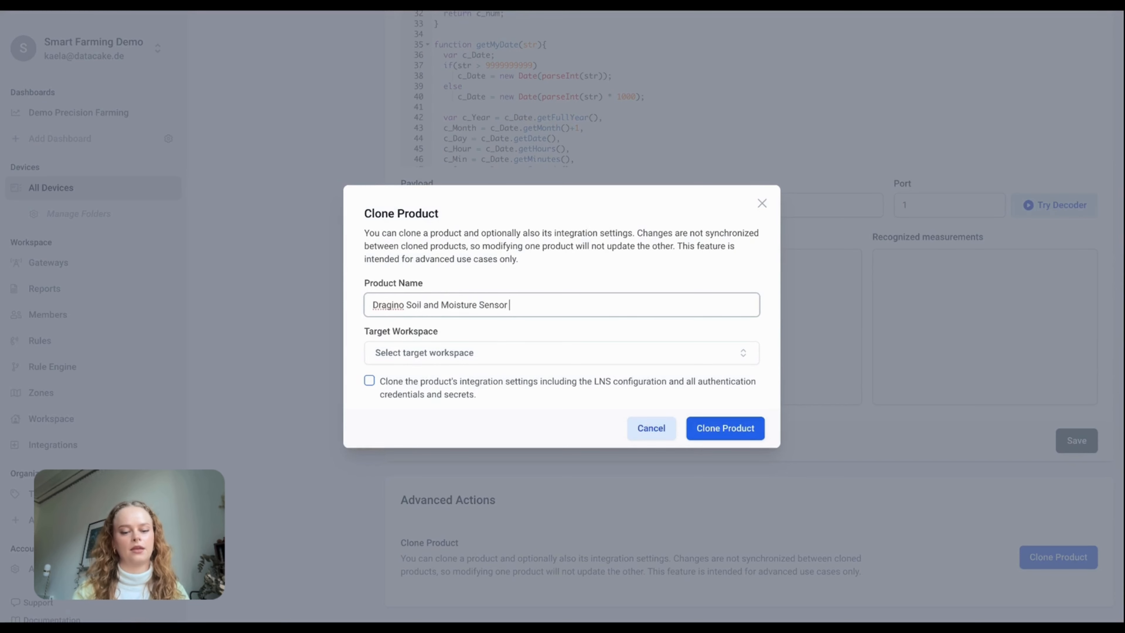
type("- Produc")
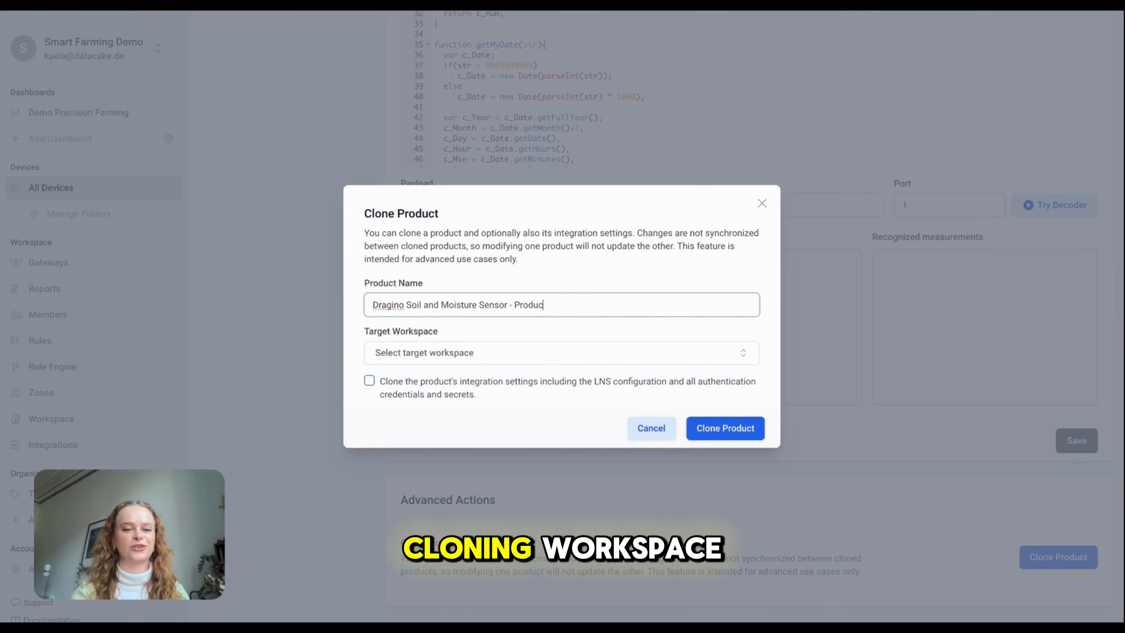
type("t Cloning")
key("Tab")
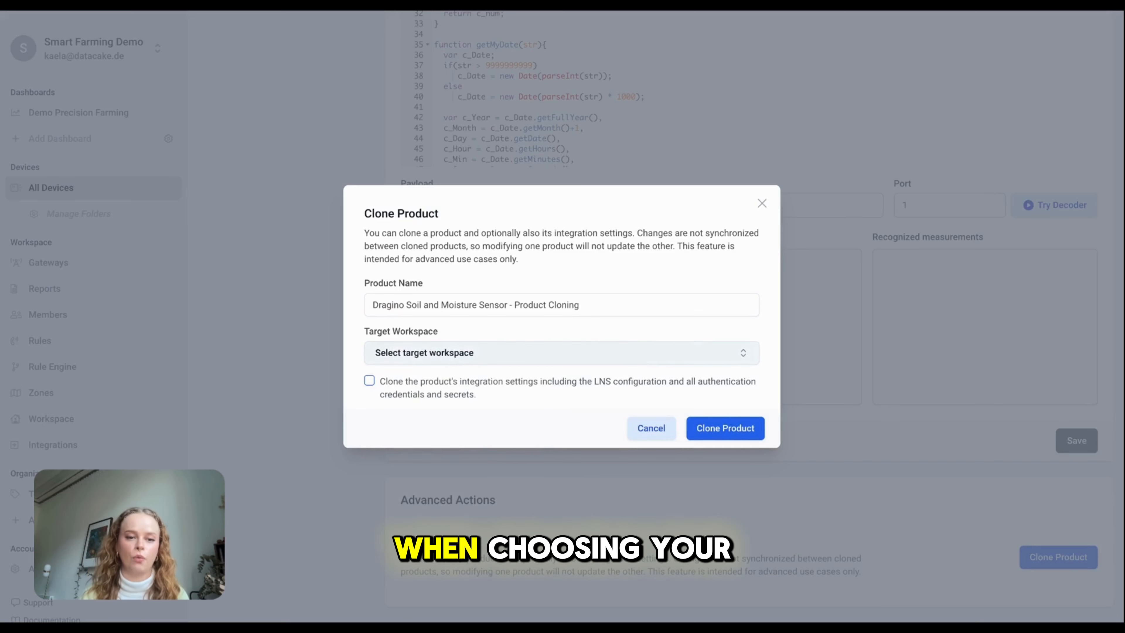
left_click(598, 361)
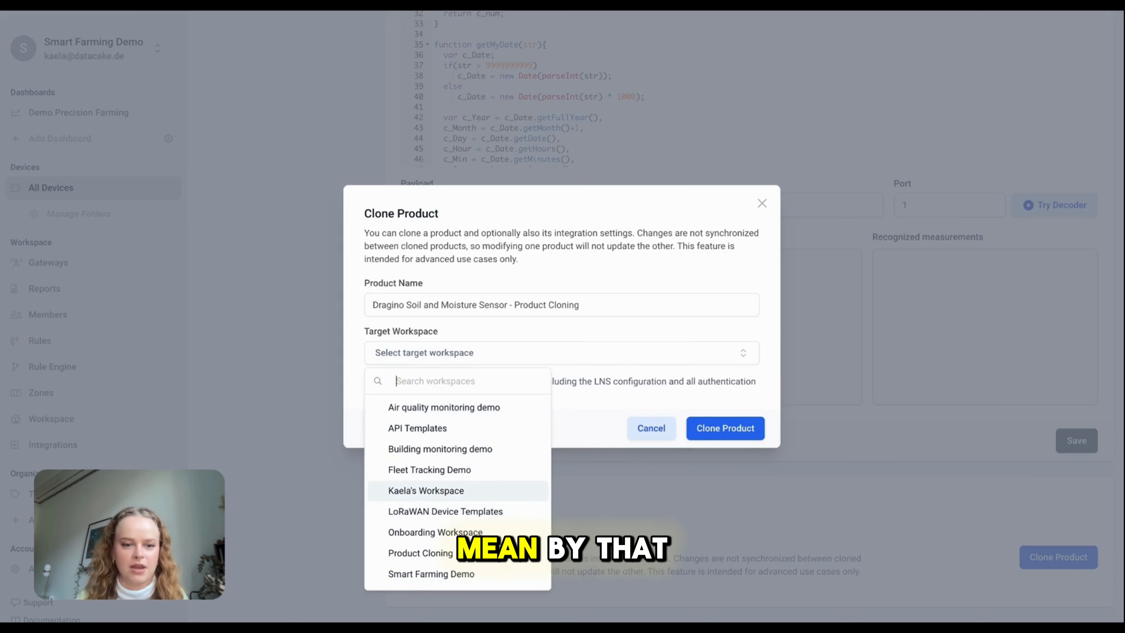
left_click(509, 552)
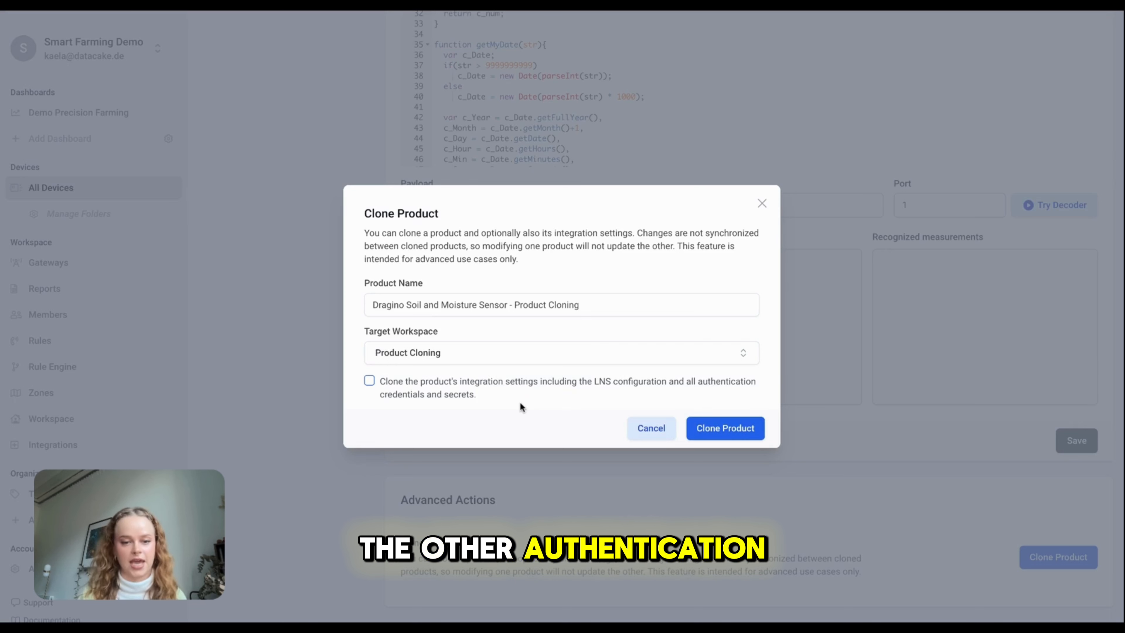
left_click(757, 432)
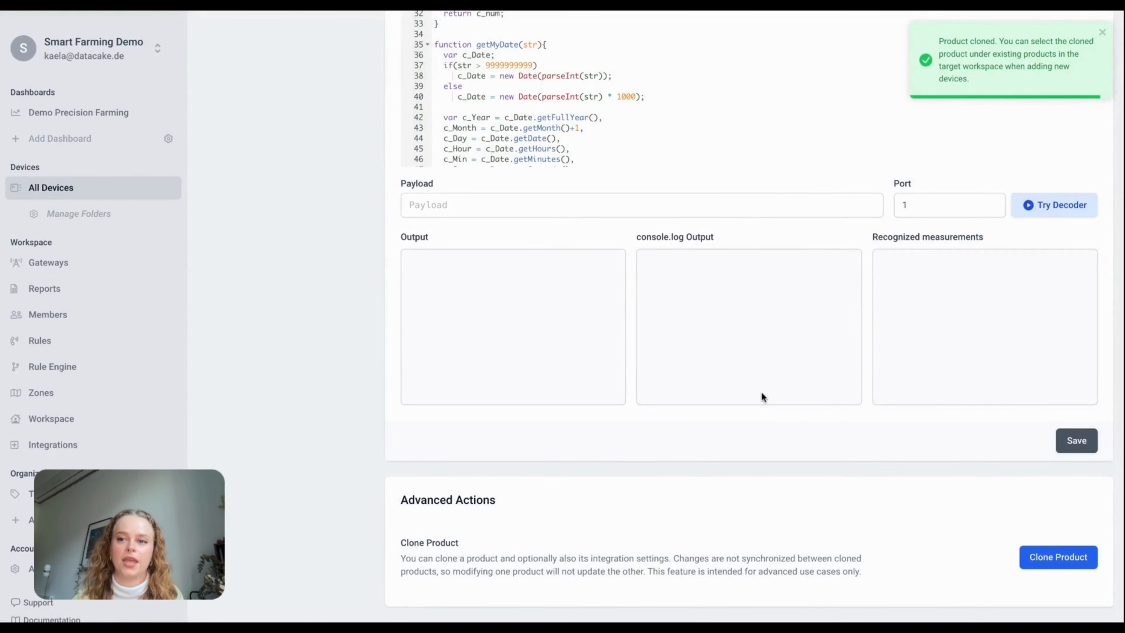
Switch back to the Product Cloning workspace and begin adding a device
scroll(592, 338, "up", 20)
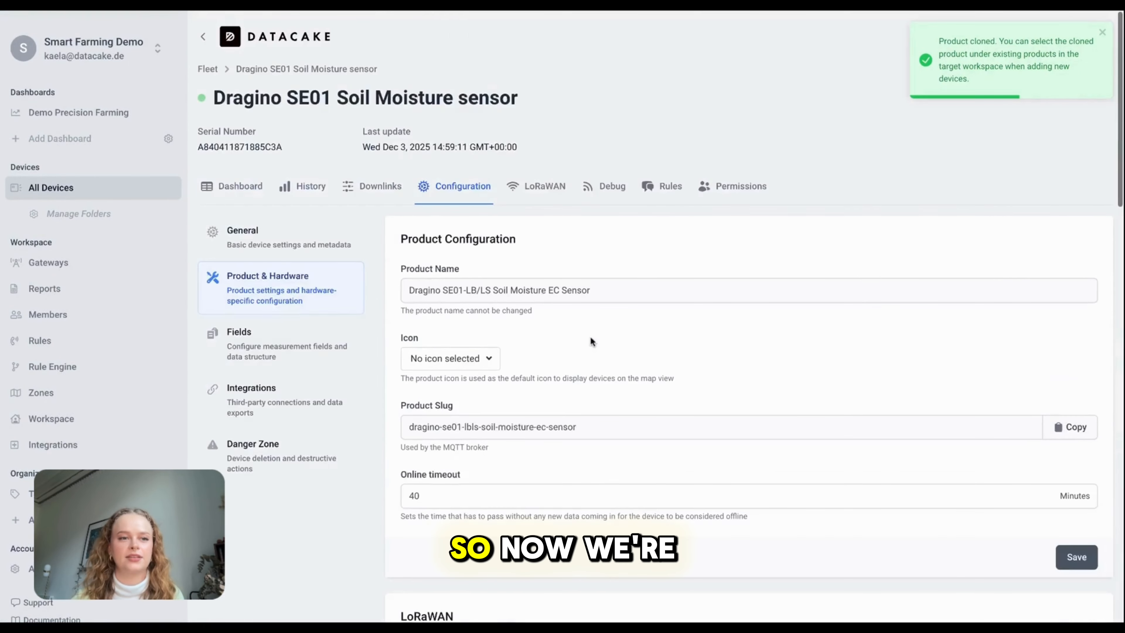
left_click(122, 47)
scroll(506, 374, "down", 8)
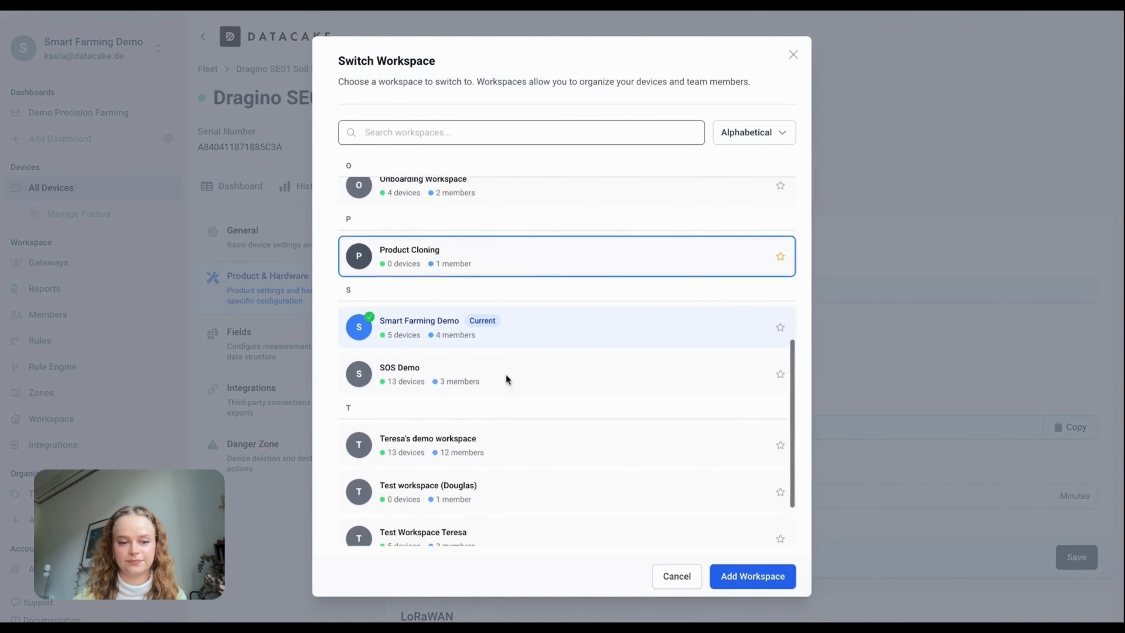
left_click(443, 254)
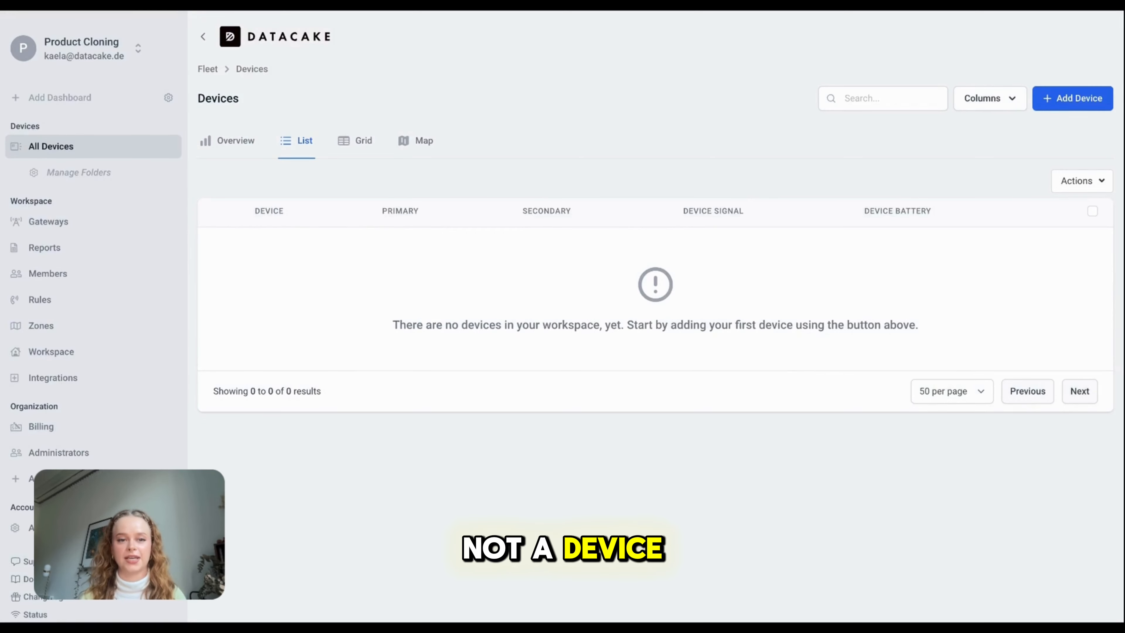
left_click(1059, 108)
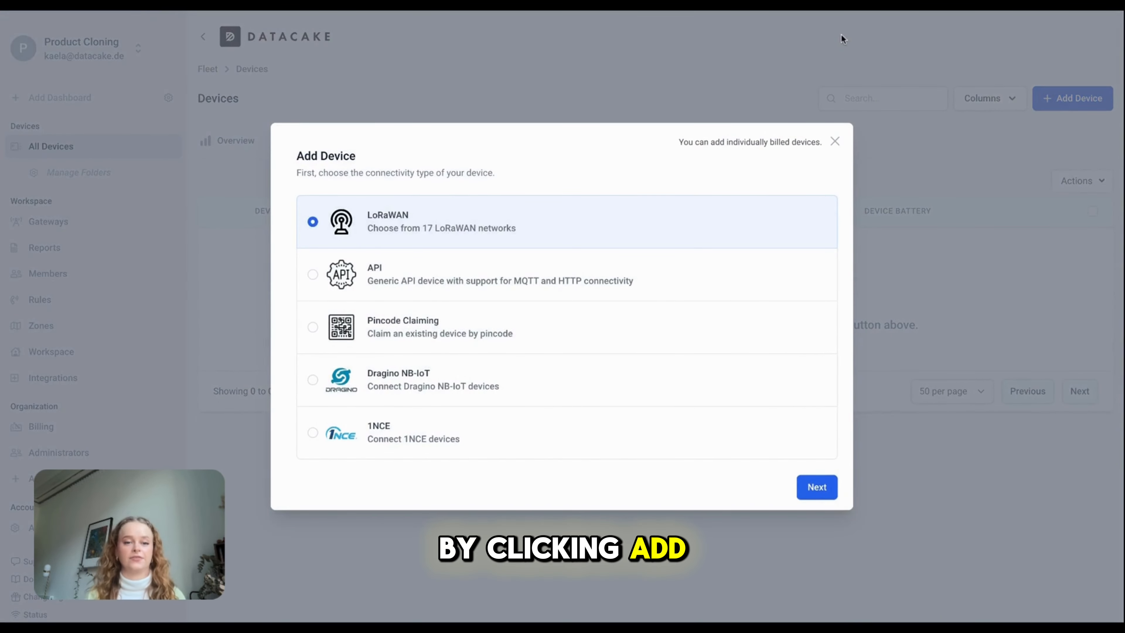
Add the LoRaWAN device under the existing cloned Dragino product and reach the device details step
left_click(813, 485)
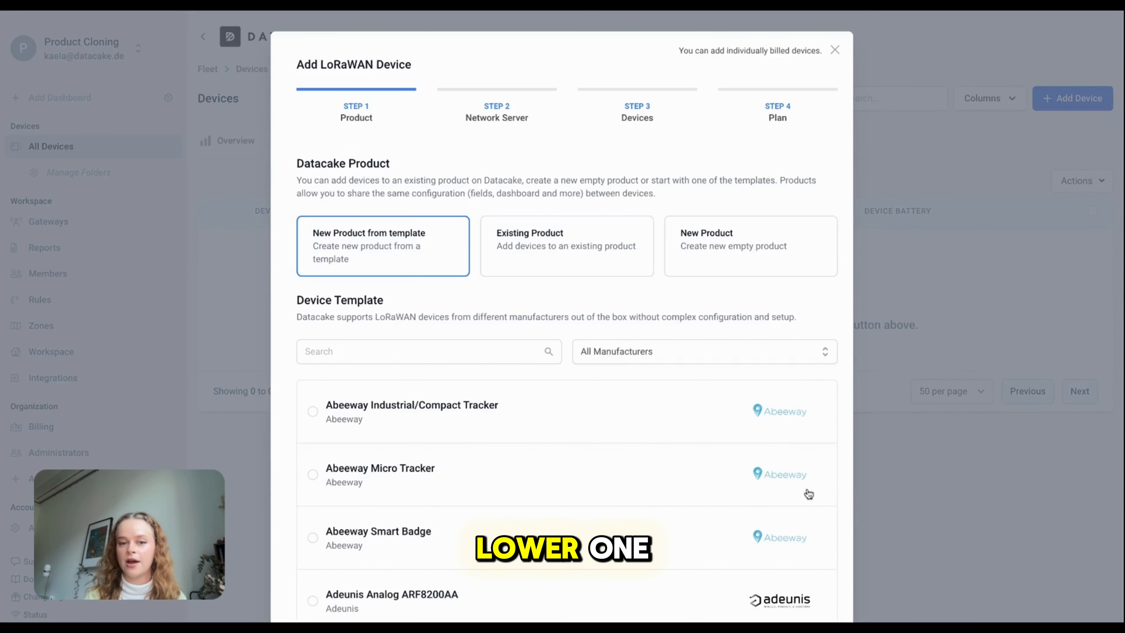
left_click(568, 259)
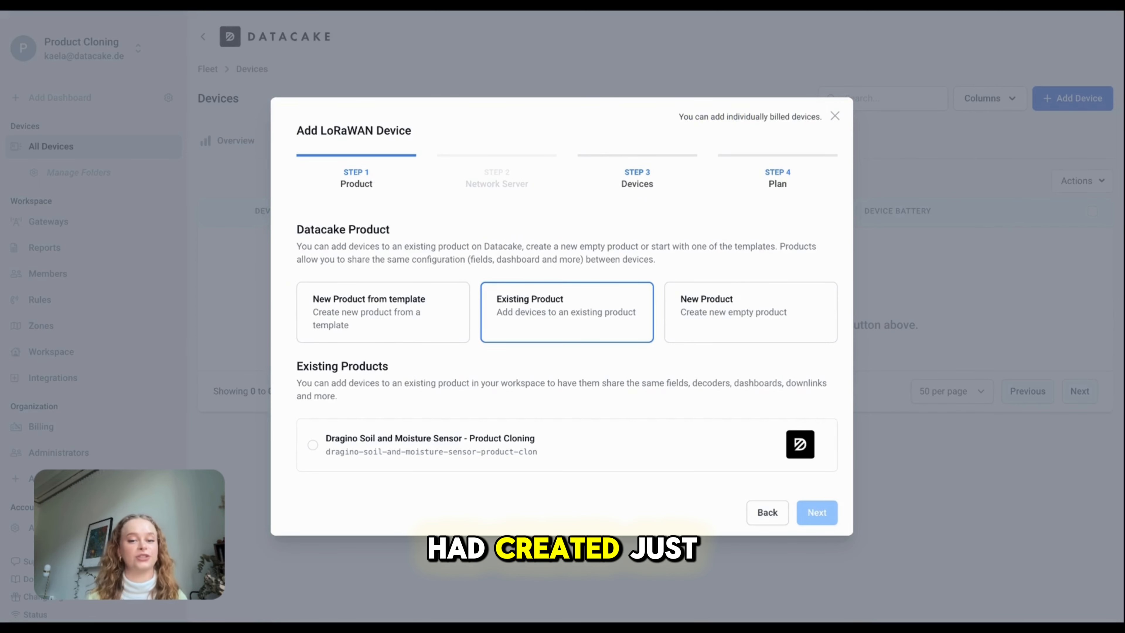
left_click(587, 430)
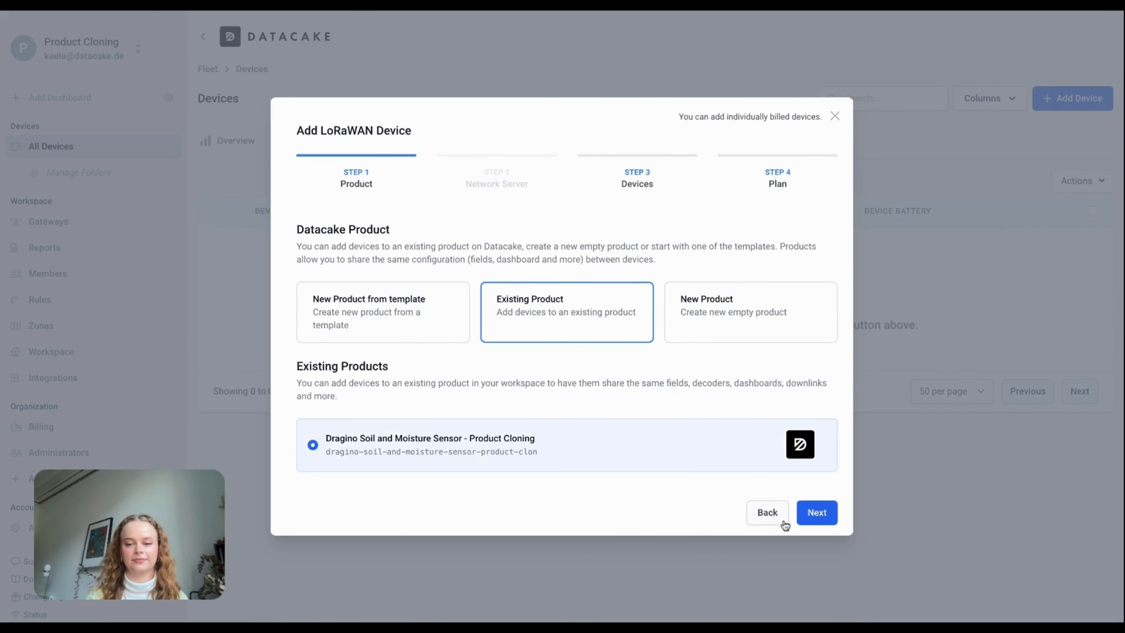
left_click(815, 519)
left_click(383, 417)
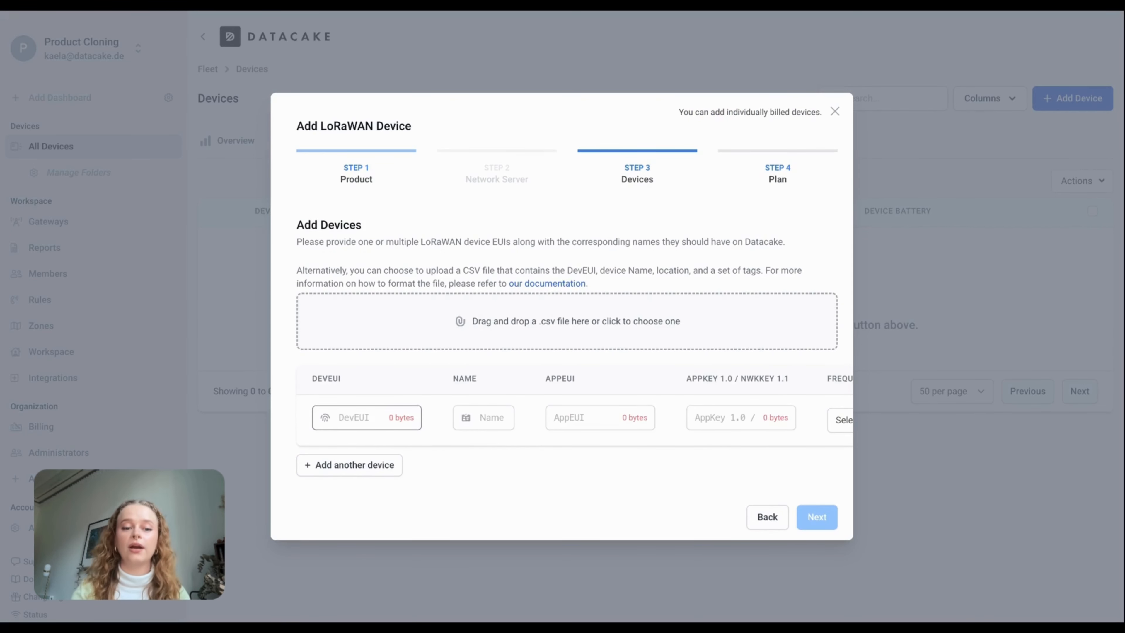
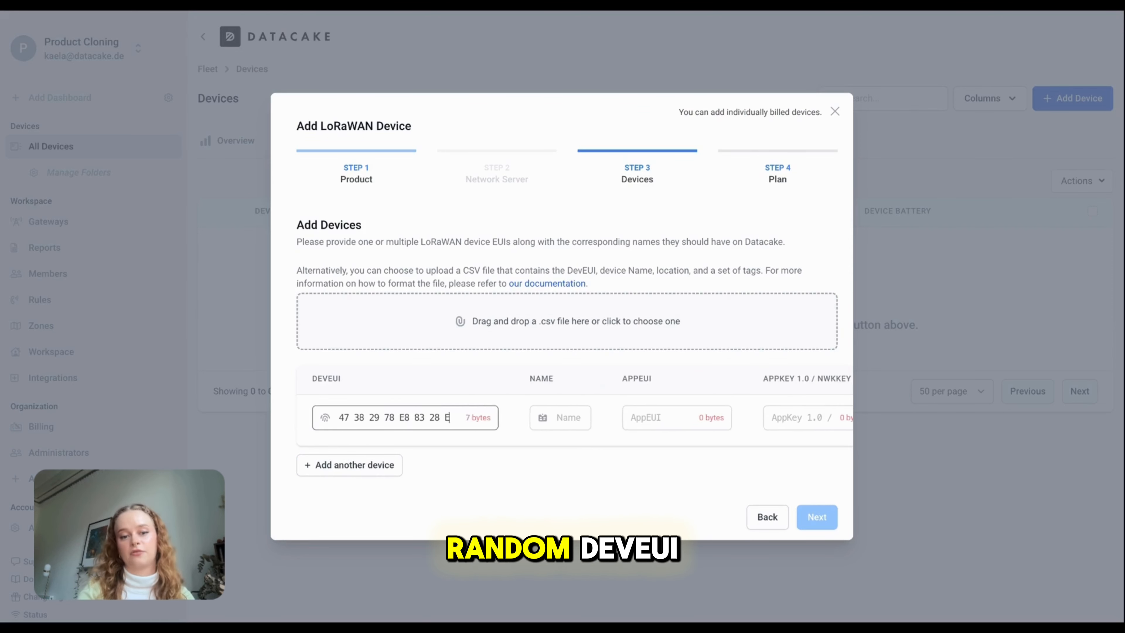
Enter the DevEUI, name 'Dragino Soil and Moisture Sensor', AppEUI and AppKey
key("Tab")
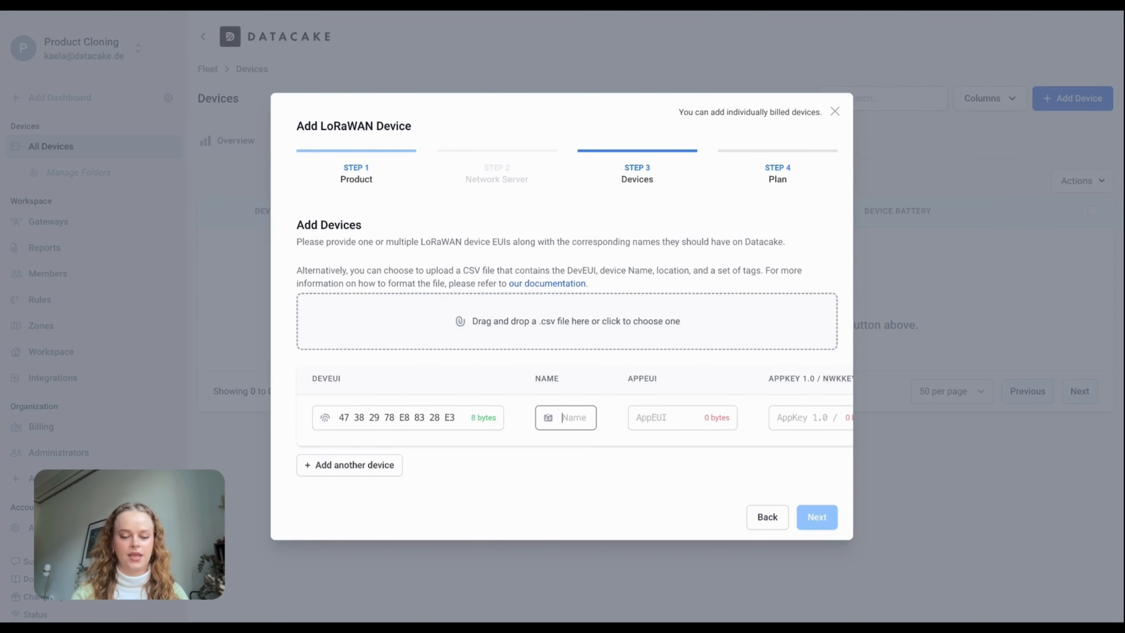
key("Tab")
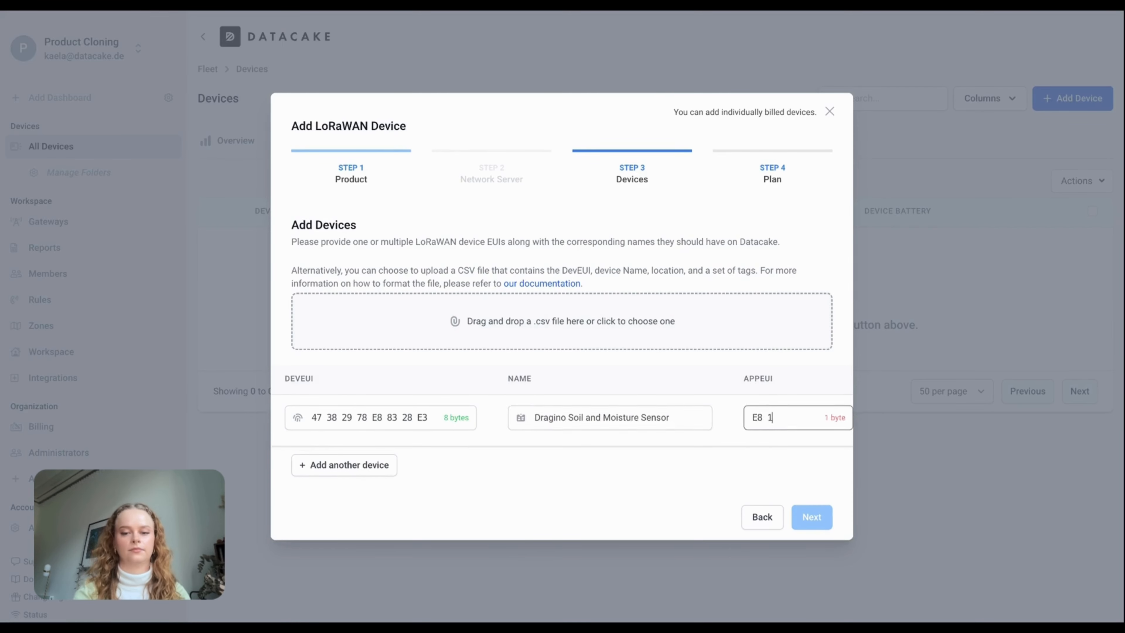
key("Tab")
key("Tab")
Set Europe 863-870 MHz frequency and Class A, then create the device on the Free plan
left_click(591, 422)
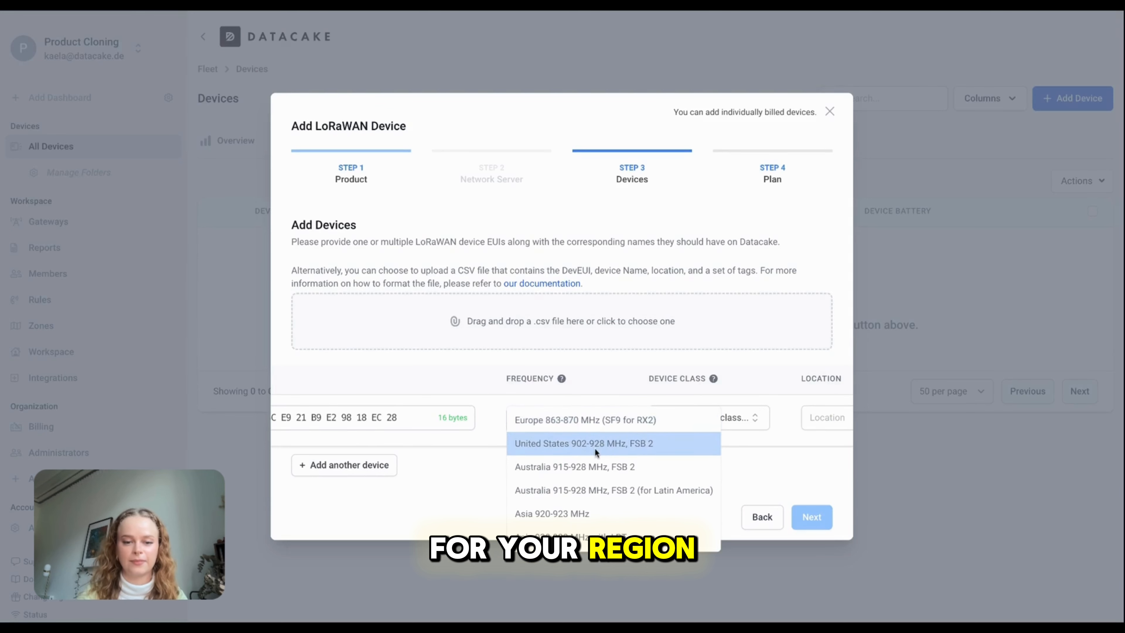
left_click(596, 421)
left_click(766, 422)
left_click(764, 422)
scroll(734, 448, "right", 5)
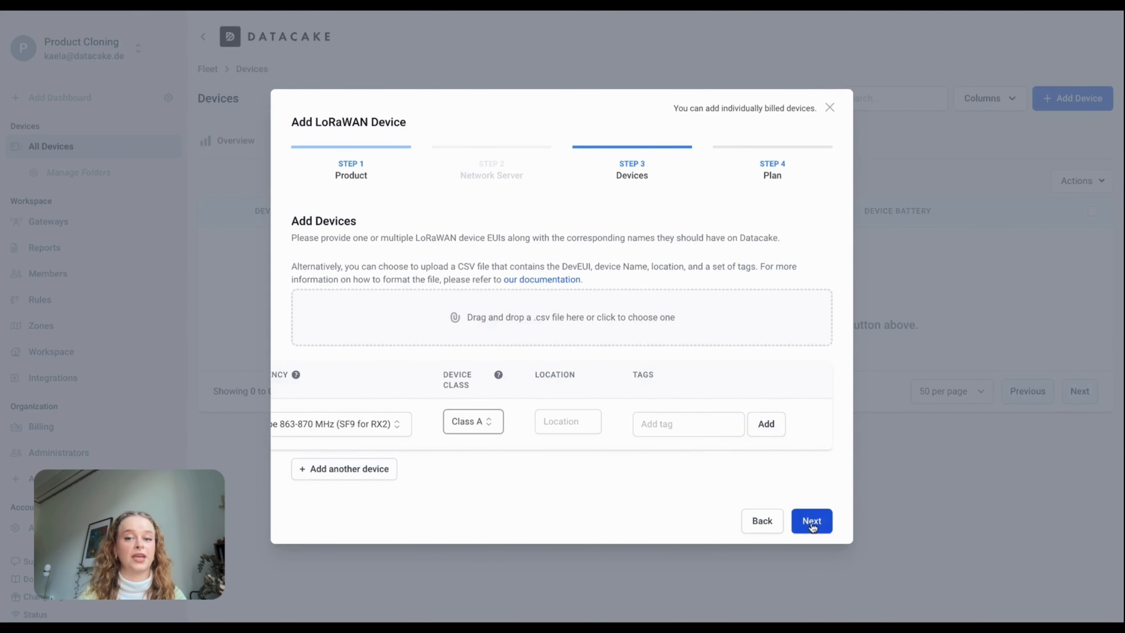
left_click(812, 525)
left_click(363, 367)
left_click(797, 504)
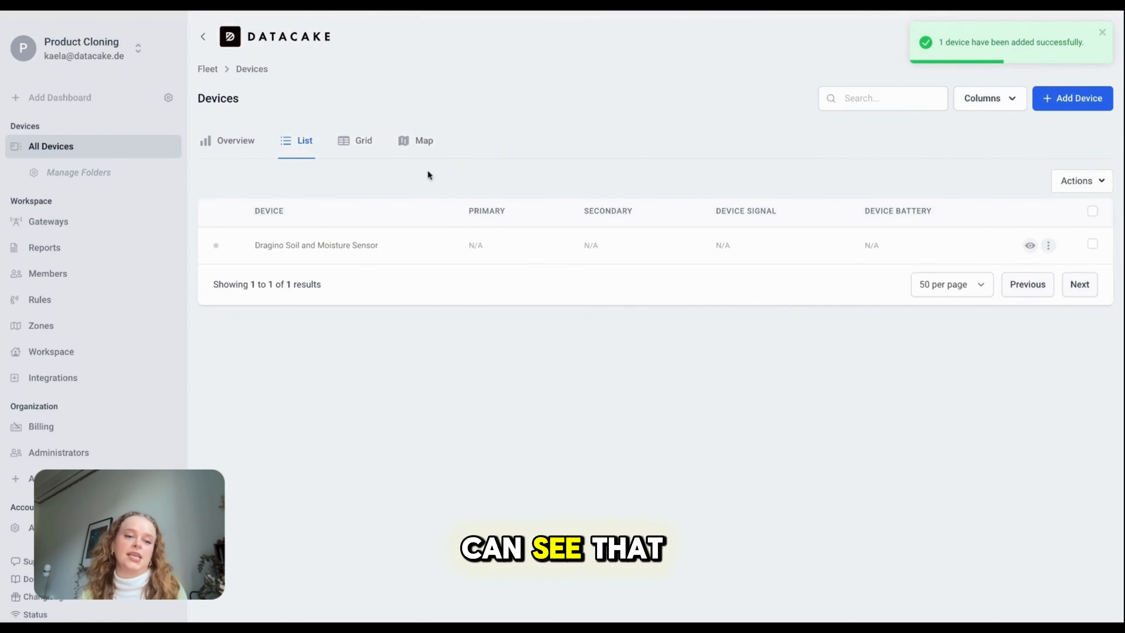
left_click(353, 246)
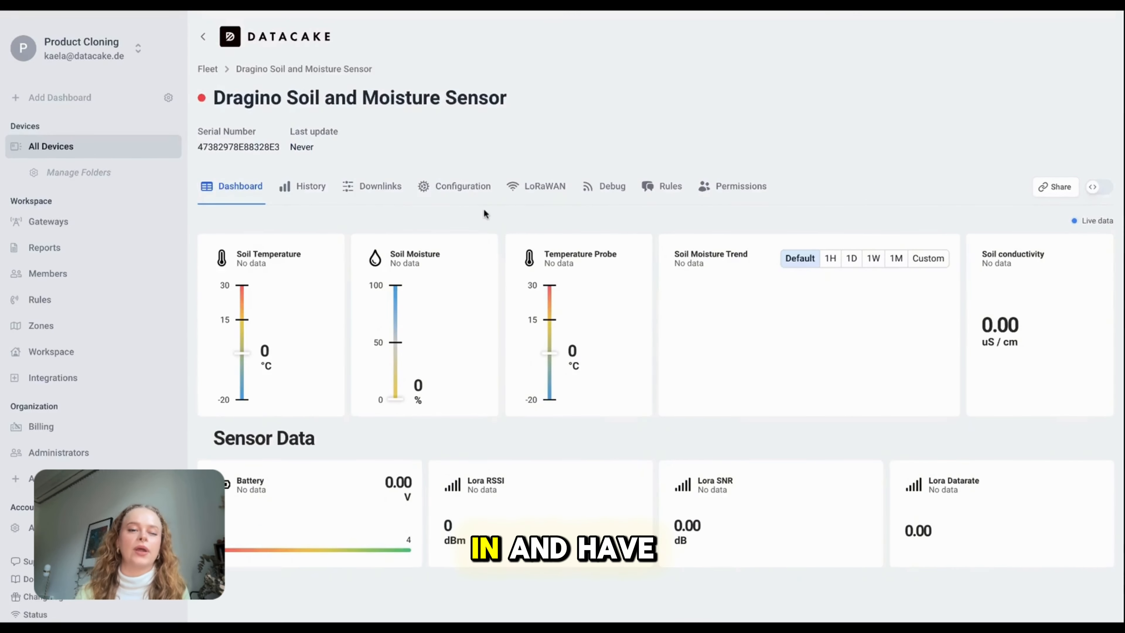
Review the sensor's Product & Hardware settings, LoRaWAN and payload decoder, then show its Fields
left_click(465, 187)
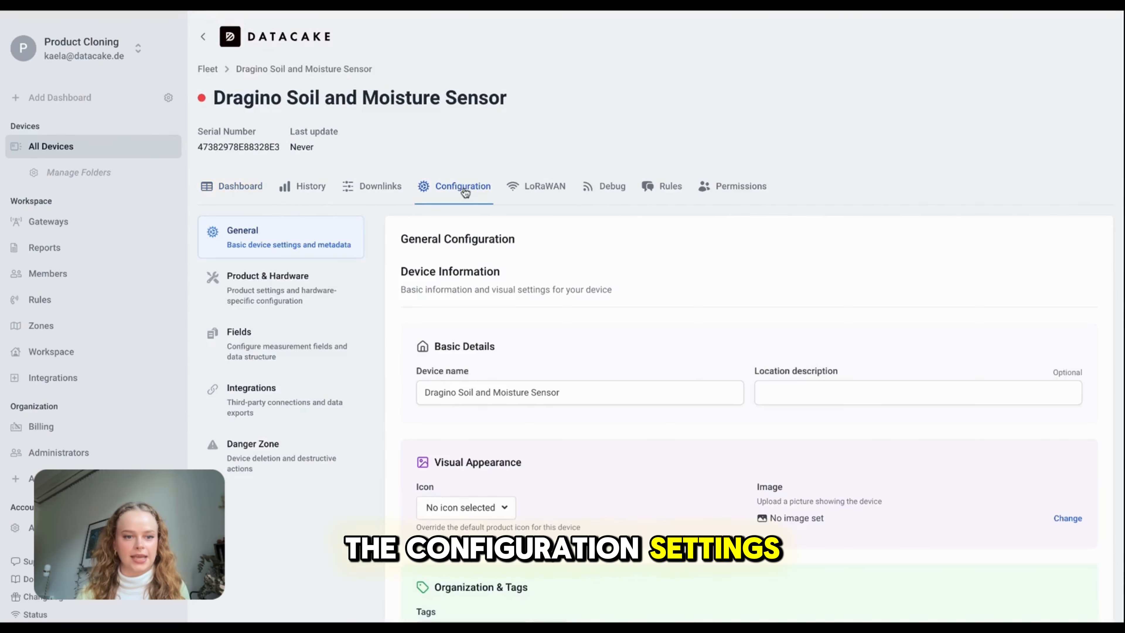
left_click(295, 298)
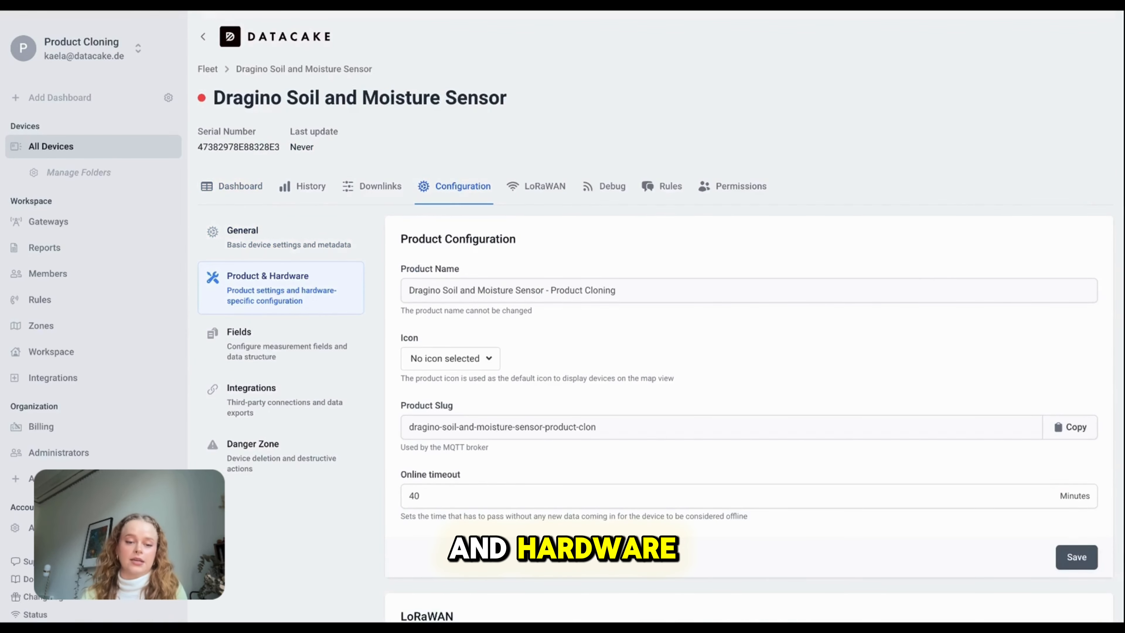
scroll(435, 407, "down", 1)
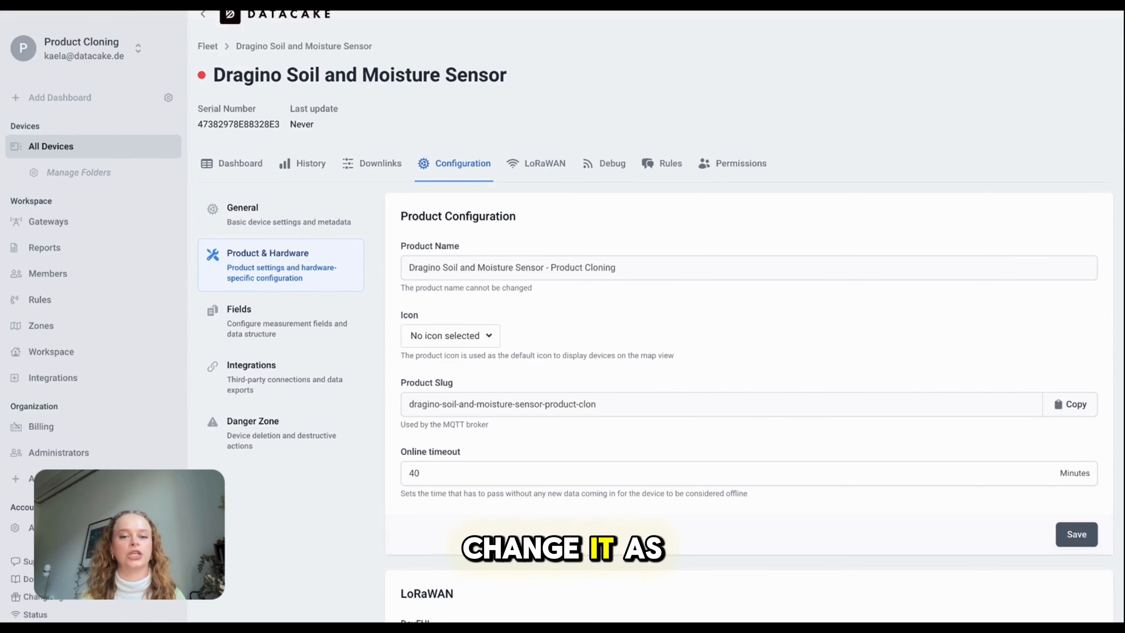
scroll(661, 314, "down", 8)
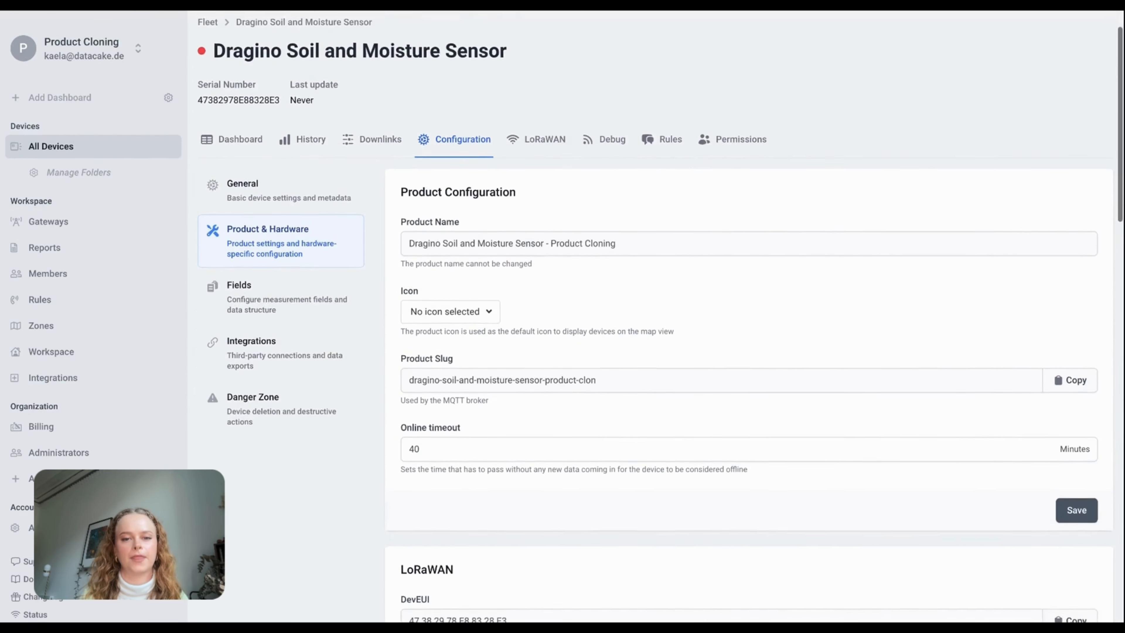
scroll(660, 239, "down", 15)
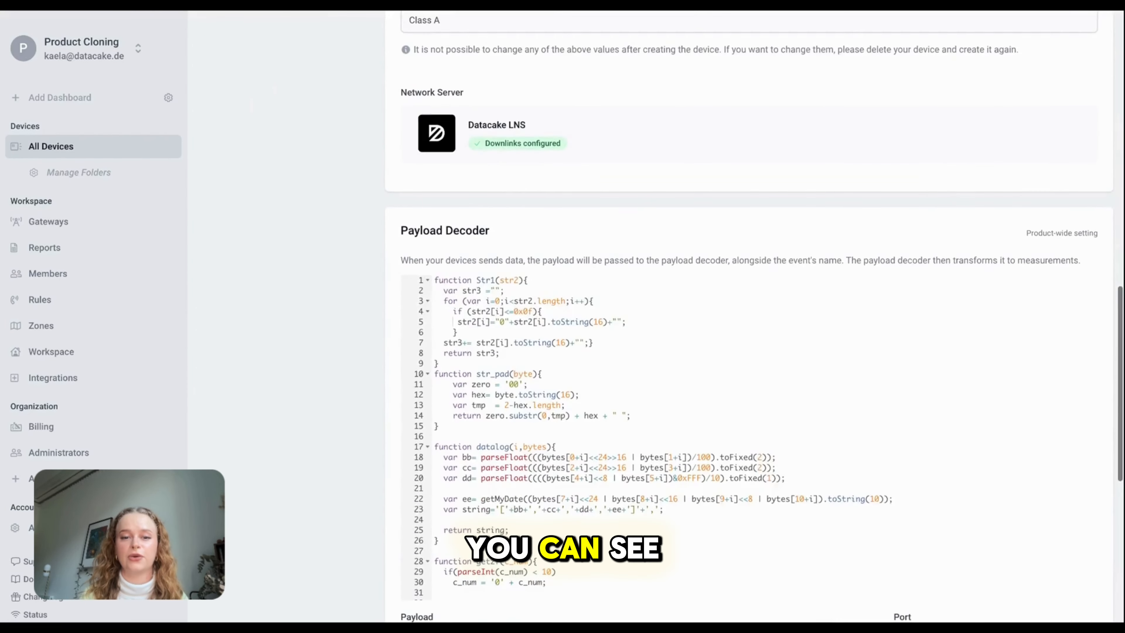
scroll(576, 288, "down", 7)
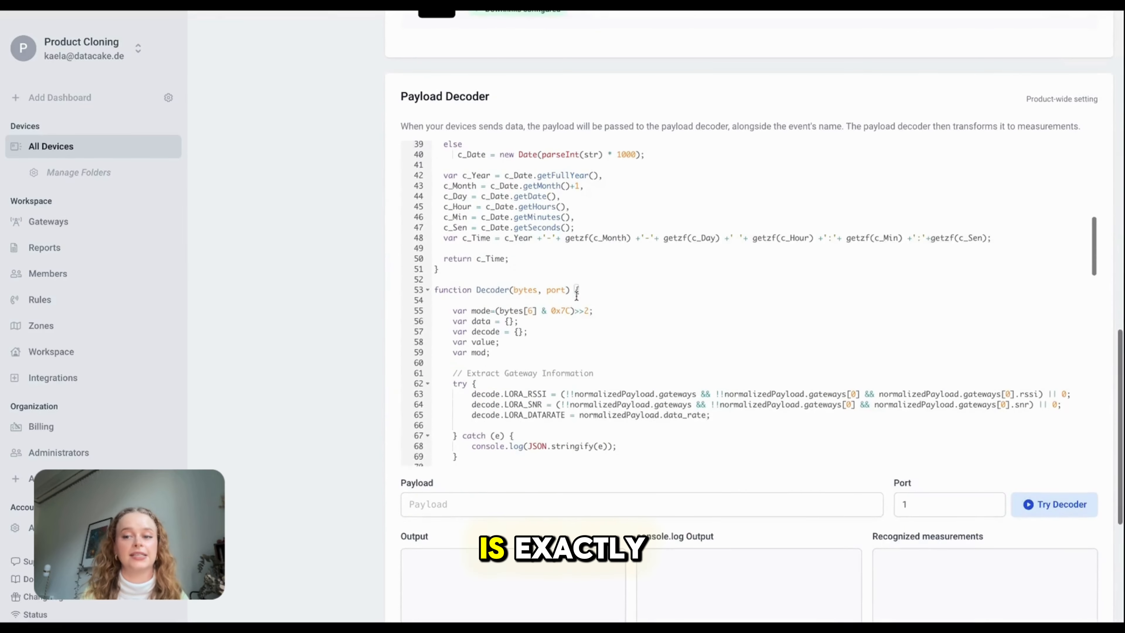
scroll(576, 296, "up", 1)
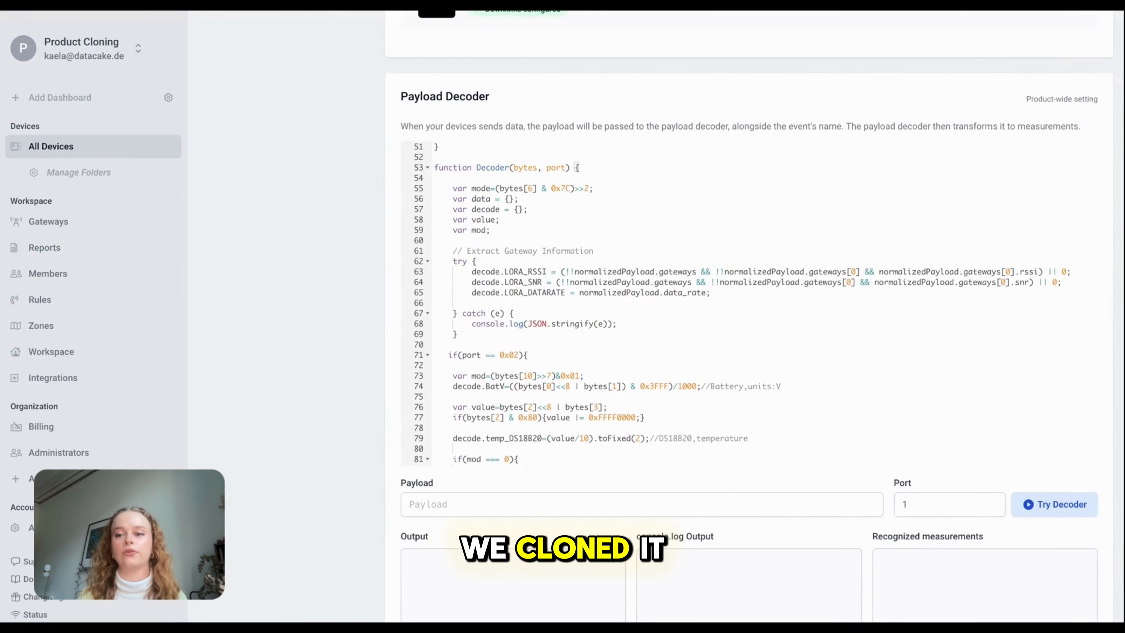
scroll(748, 305, "down", 20)
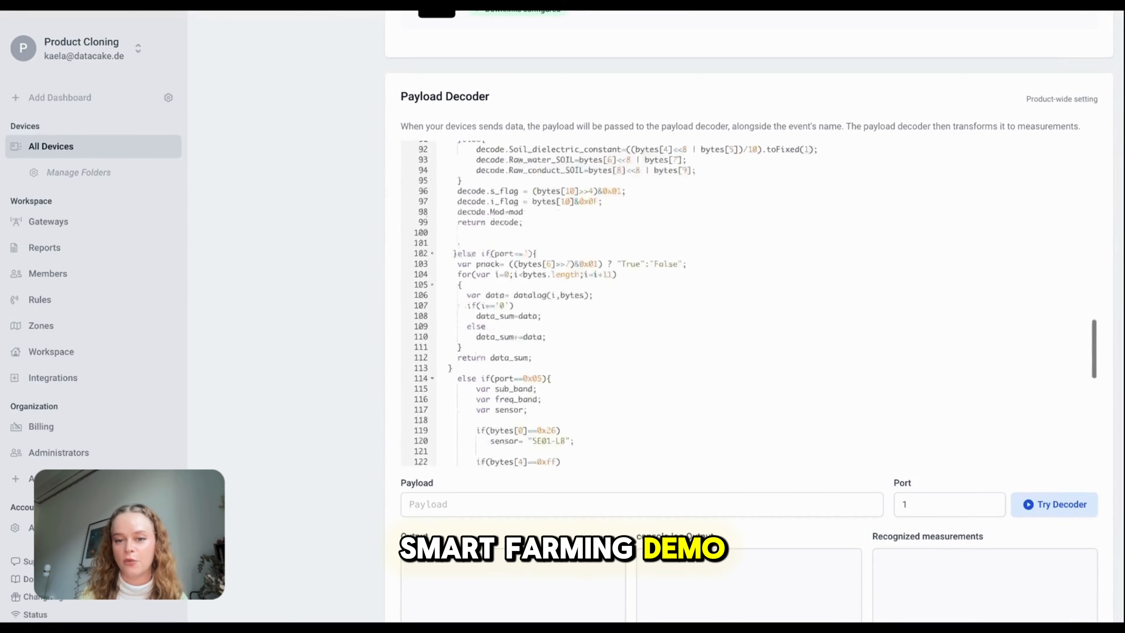
scroll(748, 311, "down", 3)
scroll(329, 327, "up", 15)
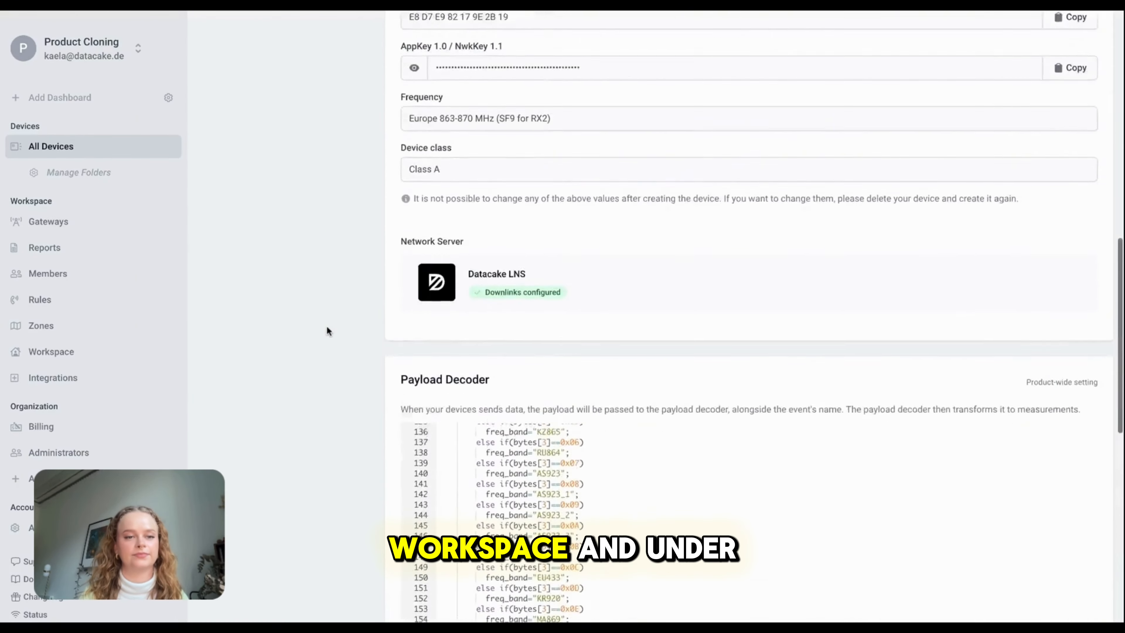
scroll(326, 331, "up", 5)
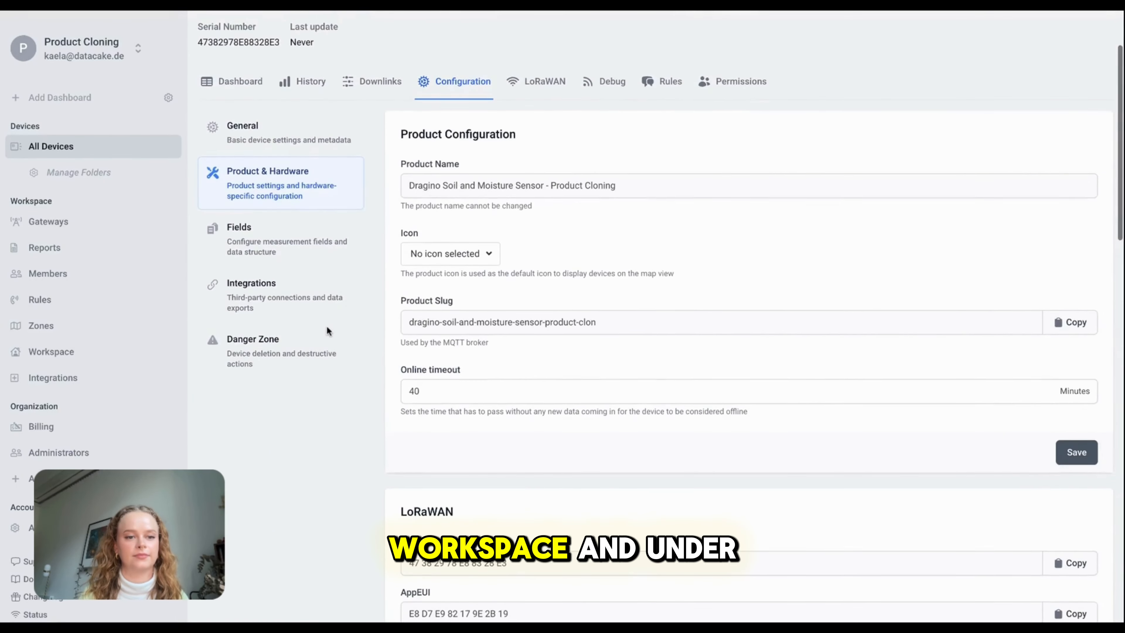
left_click(309, 235)
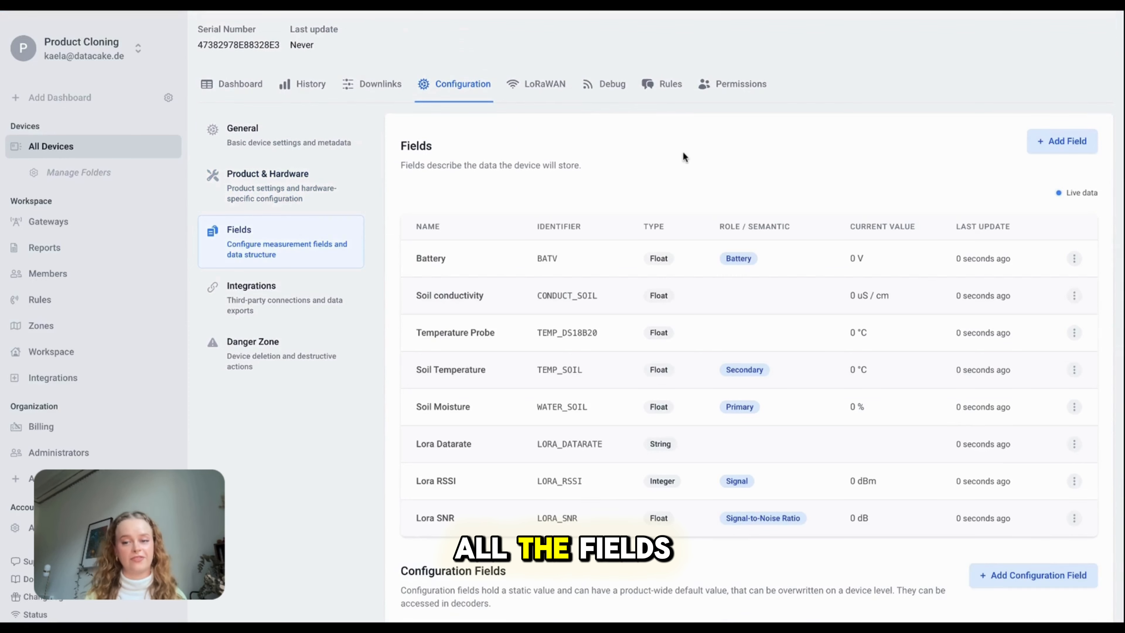
Check the sensor's Integrations settings in the configuration menu
scroll(272, 408, "up", 3)
left_click(272, 408)
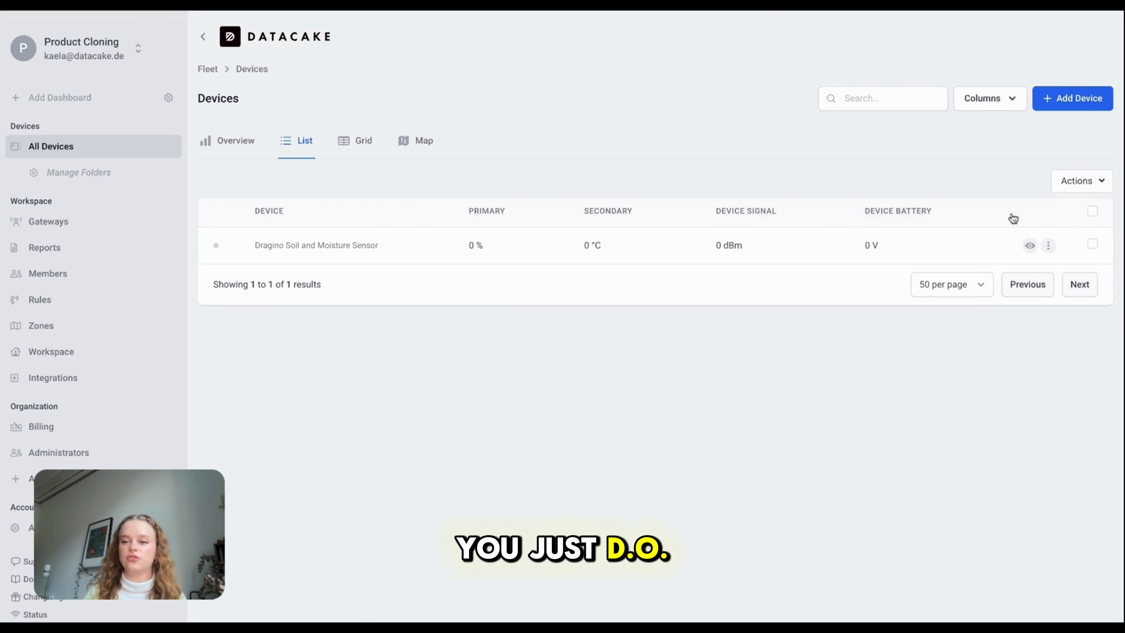
Permanently delete the Dragino soil moisture device, then start adding a new LoRaWAN device
left_click(1050, 246)
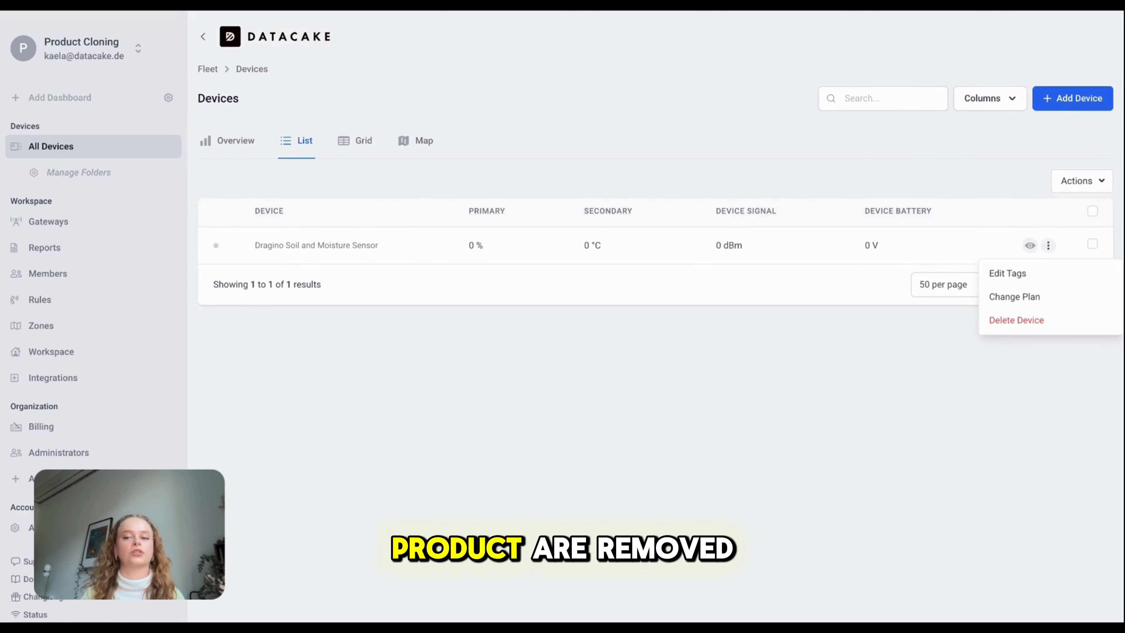
left_click(1030, 323)
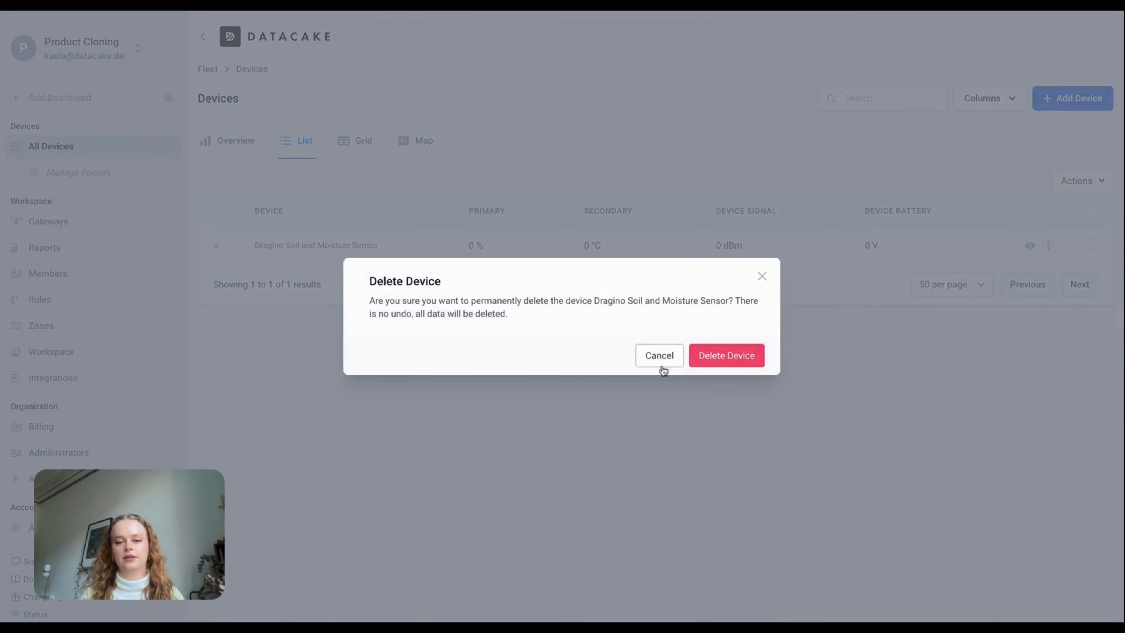
left_click(743, 357)
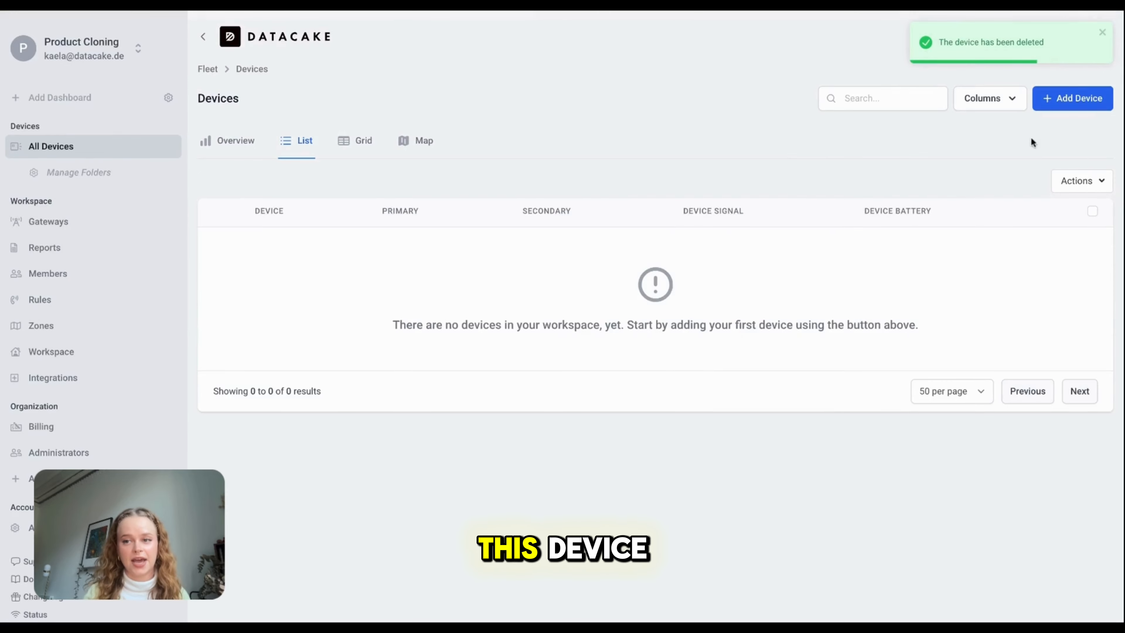
left_click(1079, 109)
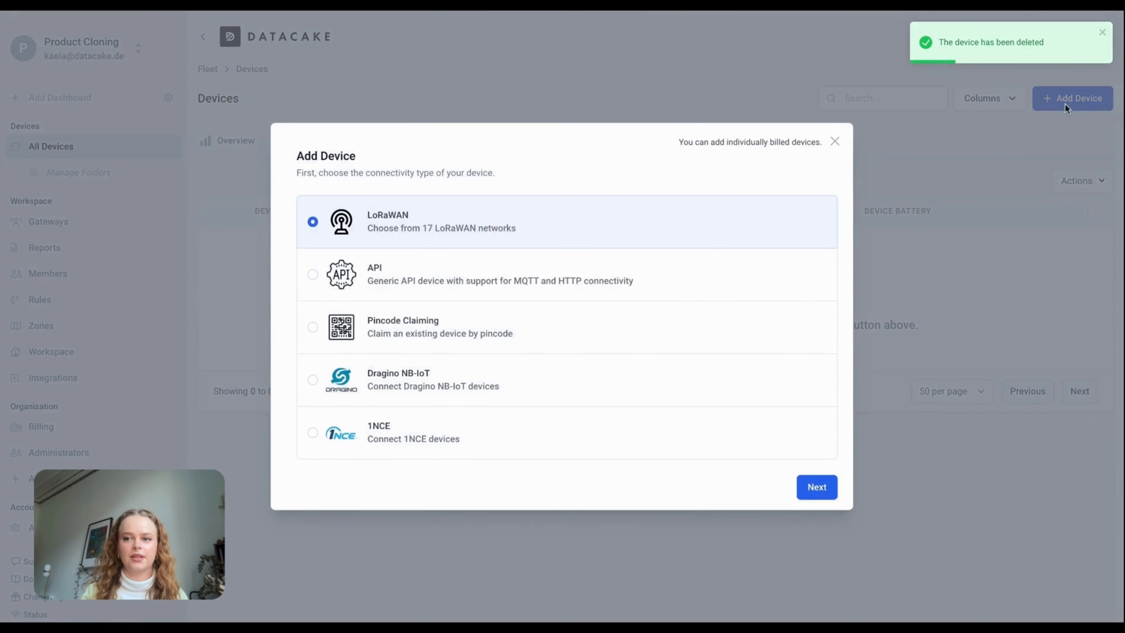
left_click(817, 487)
Pick Existing Product, then use Advanced Actions to open Clone Product for the Dragino SE01-LB/LS product
left_click(580, 255)
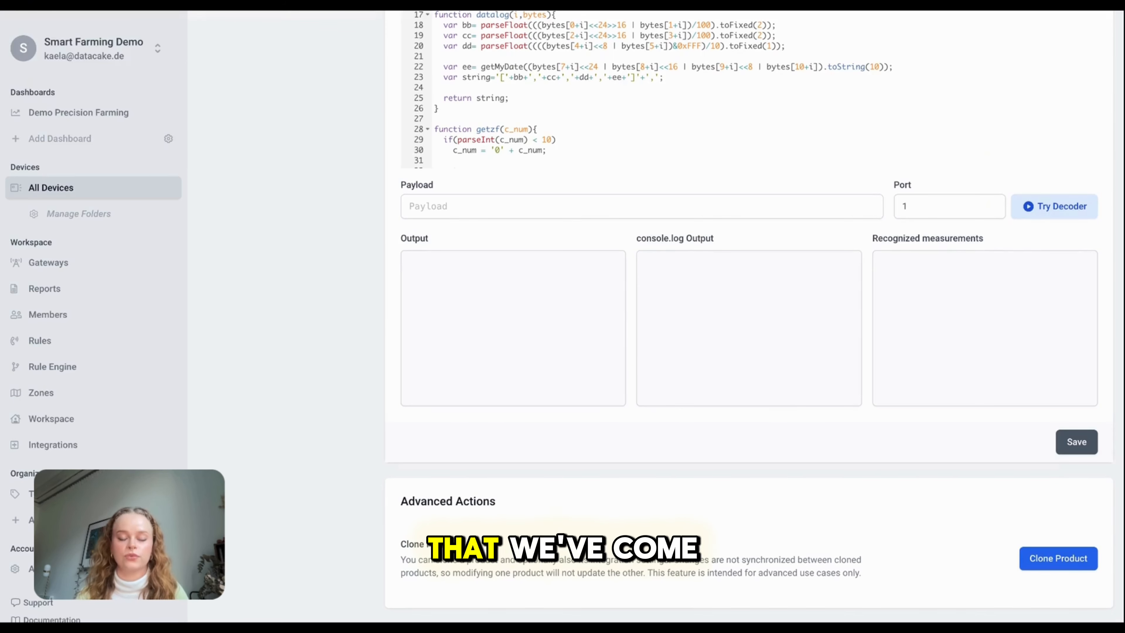
scroll(384, 358, "up", 5)
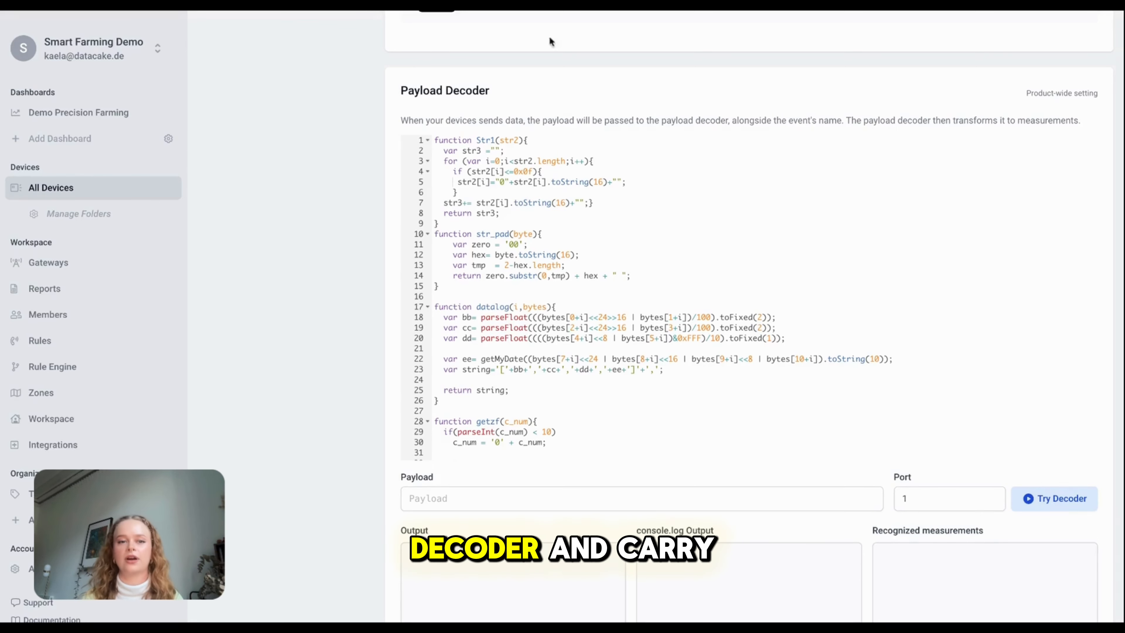
scroll(316, 205, "up", 8)
scroll(314, 208, "up", 10)
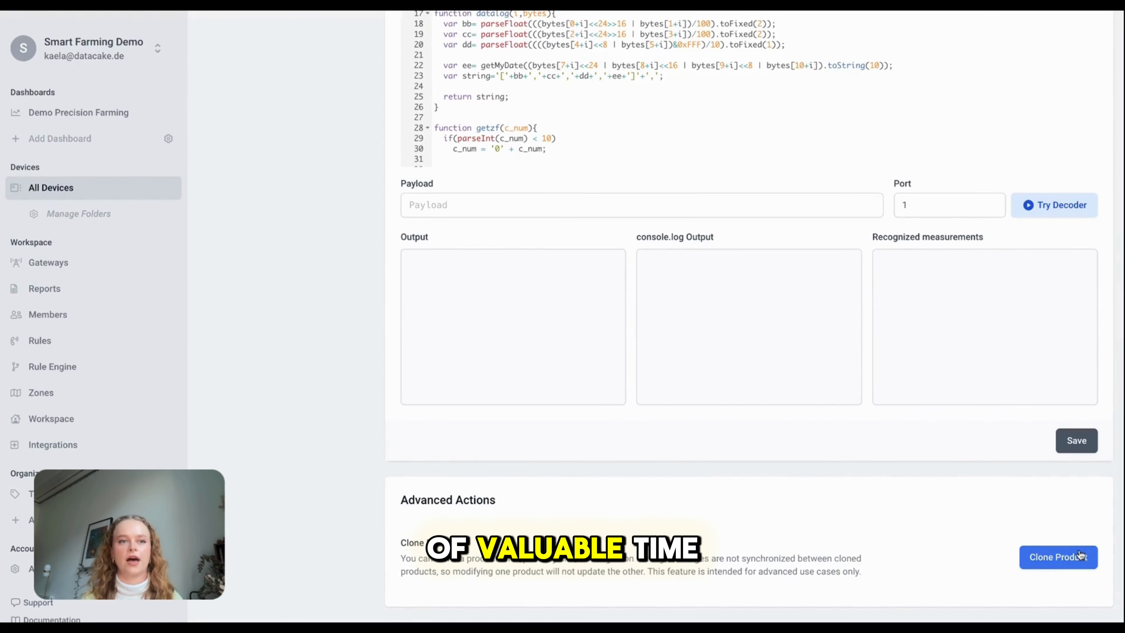
left_click(1058, 557)
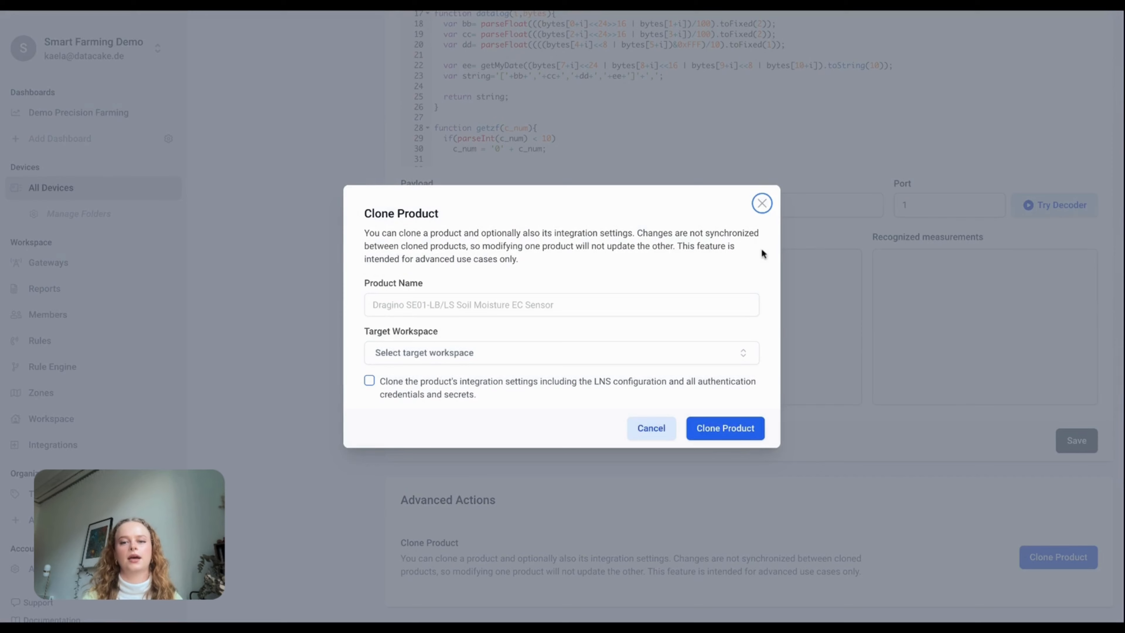